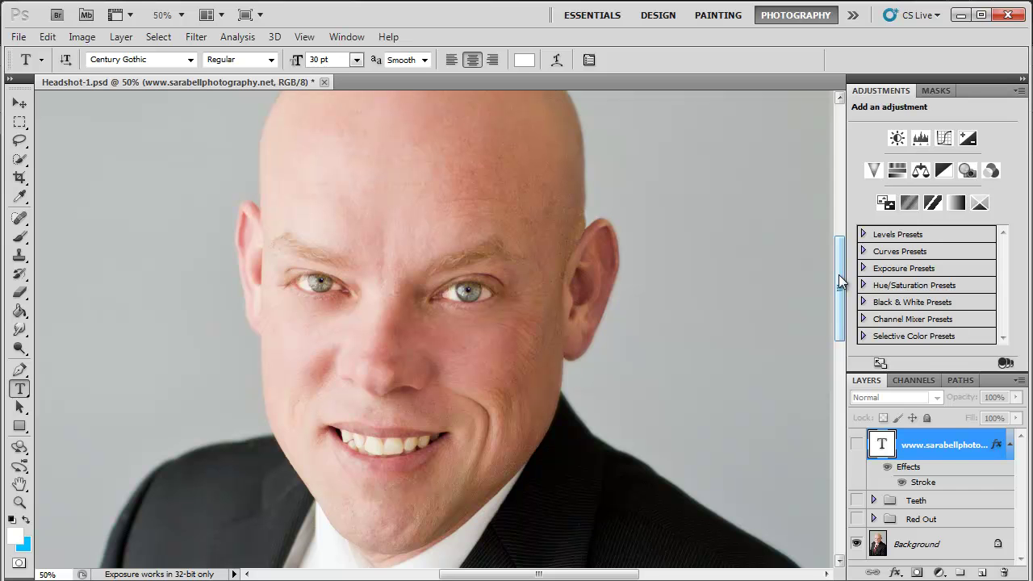
# Step: Preview the website text layer over the portrait, then hide it again
pyautogui.moveTo(838, 275); pyautogui.dragTo(844, 300)
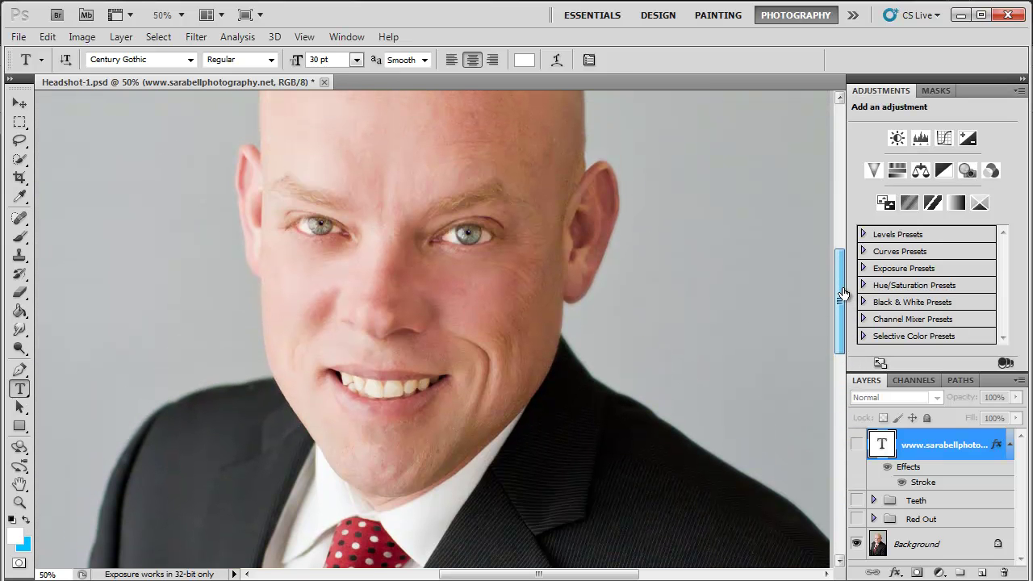
pyautogui.click(856, 445)
pyautogui.click(857, 445)
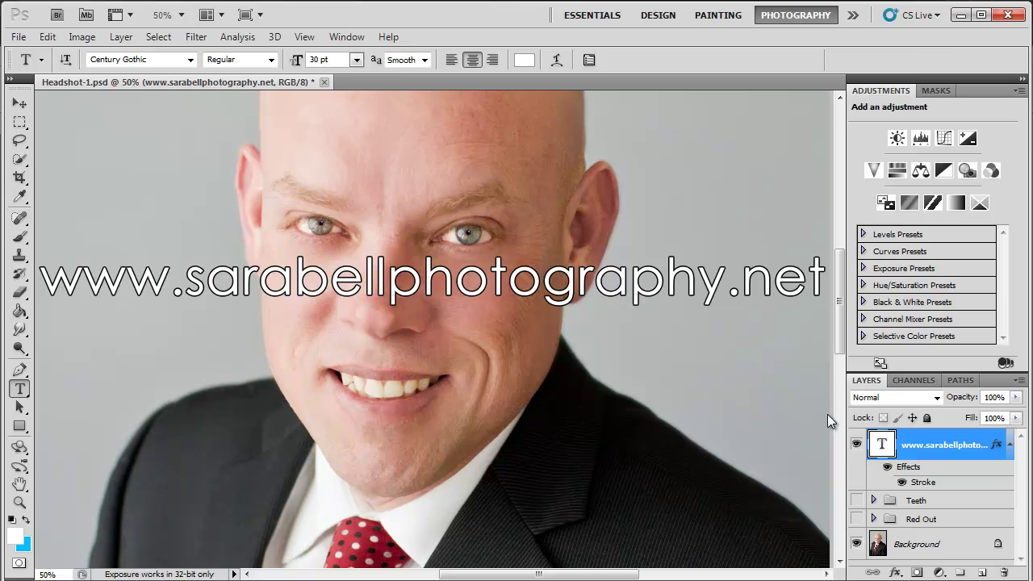
pyautogui.click(856, 445)
pyautogui.moveTo(839, 312)
pyautogui.mouseDown()
pyautogui.moveTo(840, 289)
pyautogui.moveTo(839, 301)
pyautogui.mouseUp()
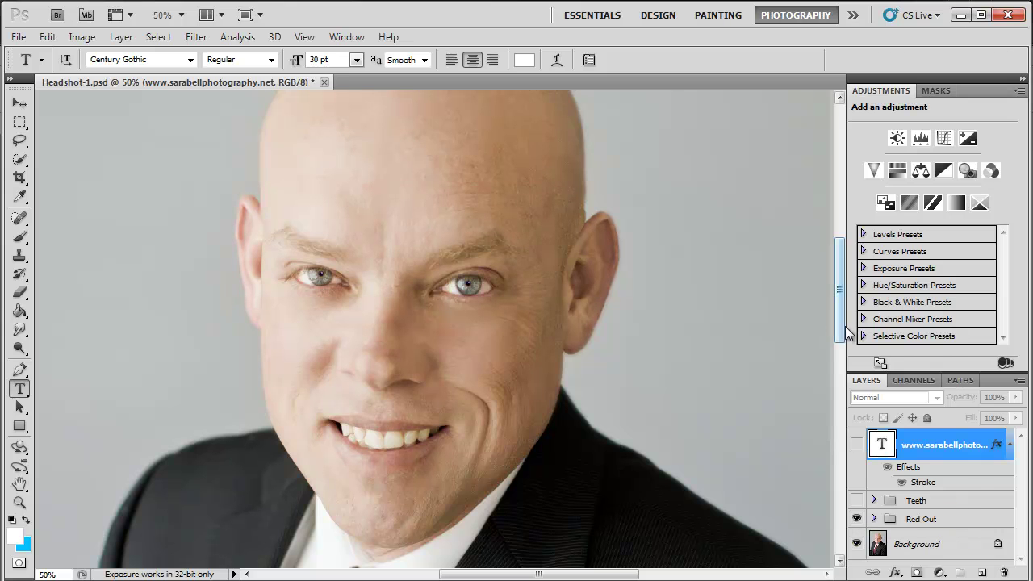
# Step: Compare the man's skin tone with the Red Out group shown and hidden, in the full portrait and close up on the face
pyautogui.click(19, 504)
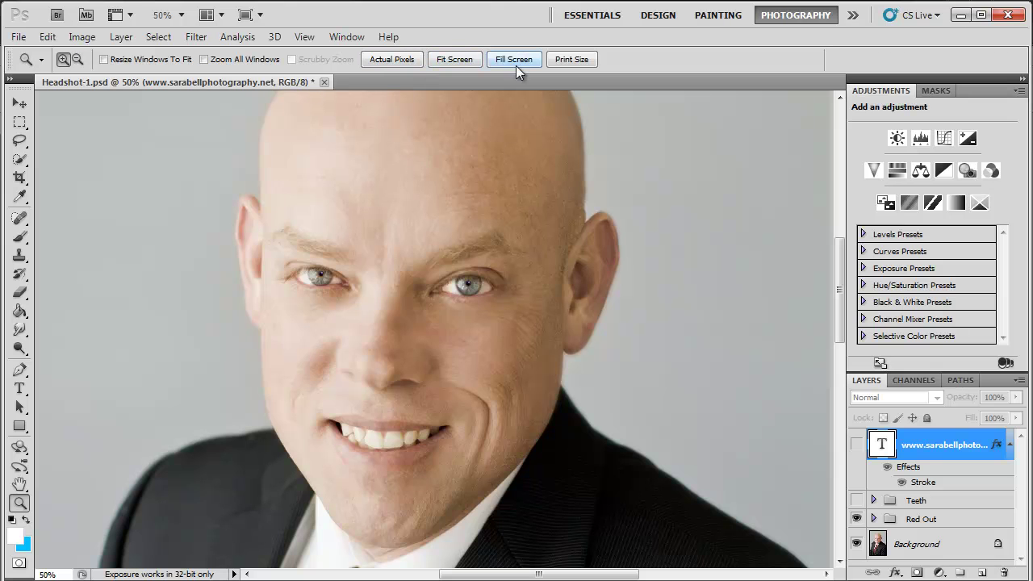
pyautogui.click(470, 63)
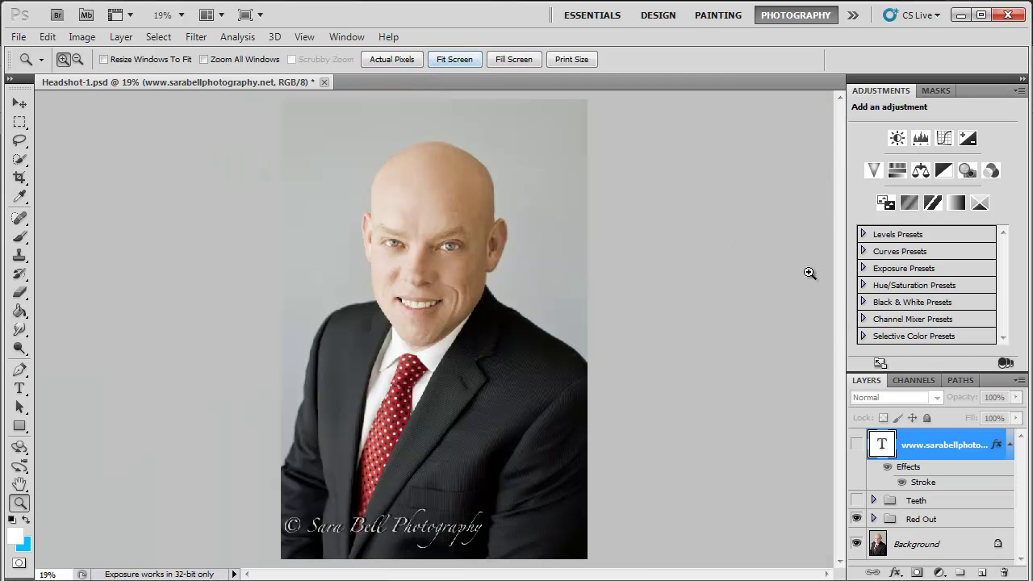
pyautogui.click(430, 250)
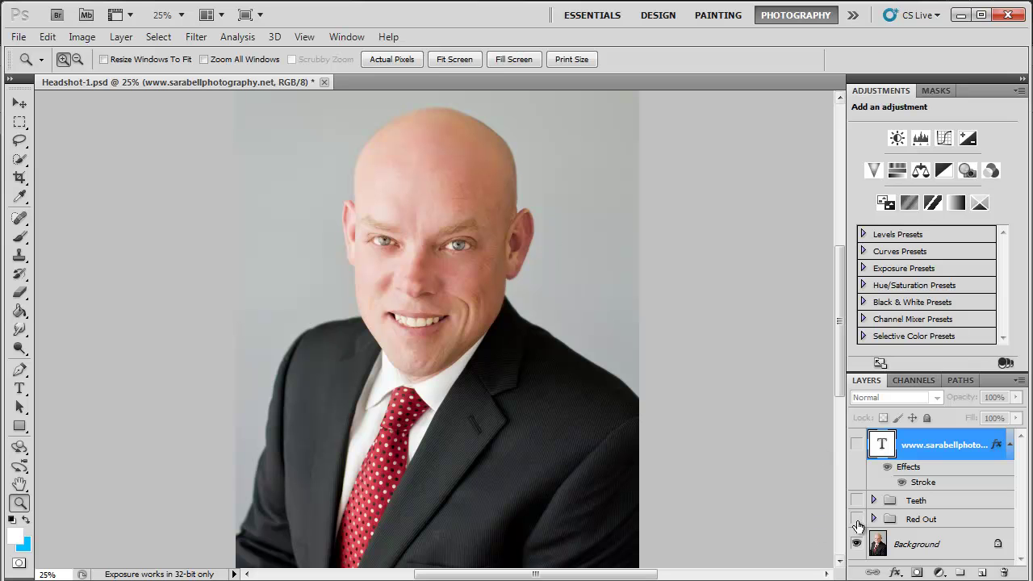
pyautogui.click(445, 229)
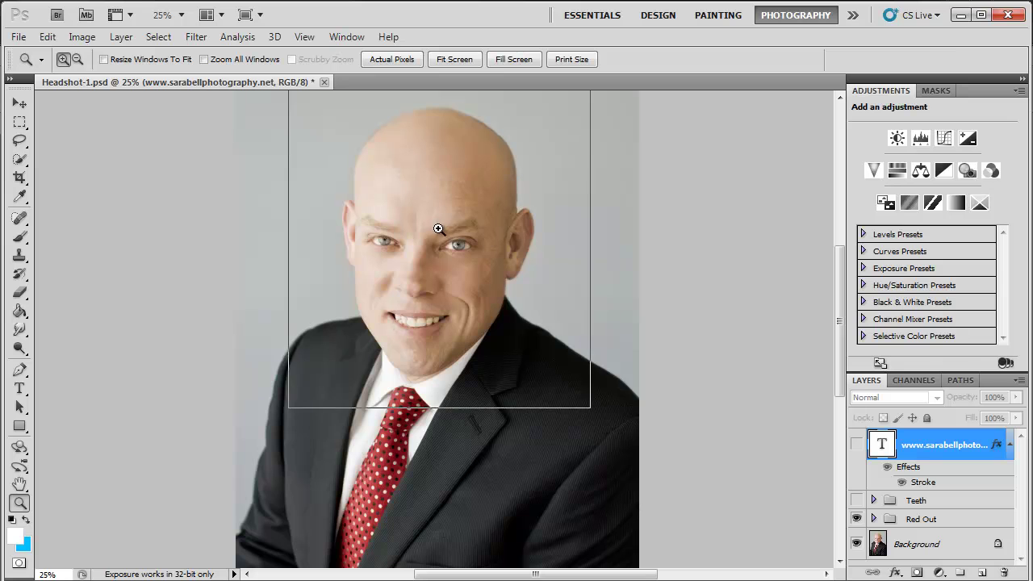
pyautogui.moveTo(837, 332); pyautogui.dragTo(839, 321)
pyautogui.moveTo(406, 302); pyautogui.dragTo(427, 343)
pyautogui.click(428, 343)
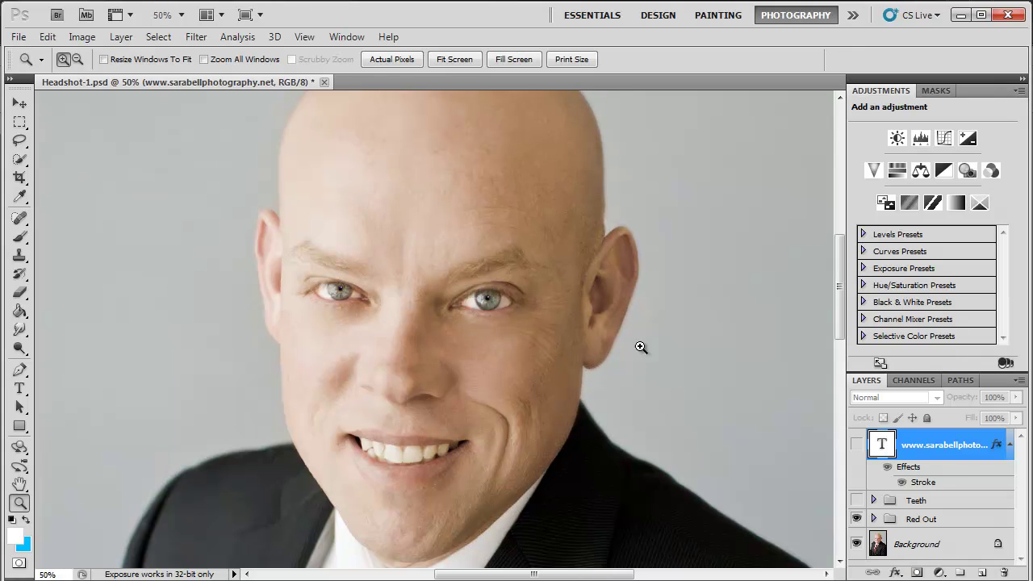
pyautogui.click(857, 519)
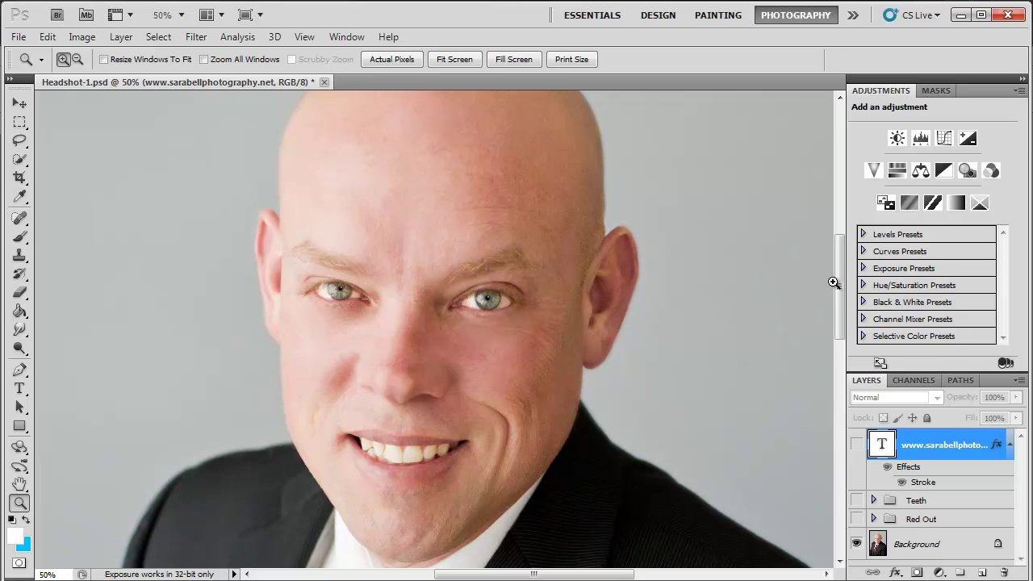
# Step: Duplicate the Background layer as a working copy beneath the Red Out group
pyautogui.click(968, 546)
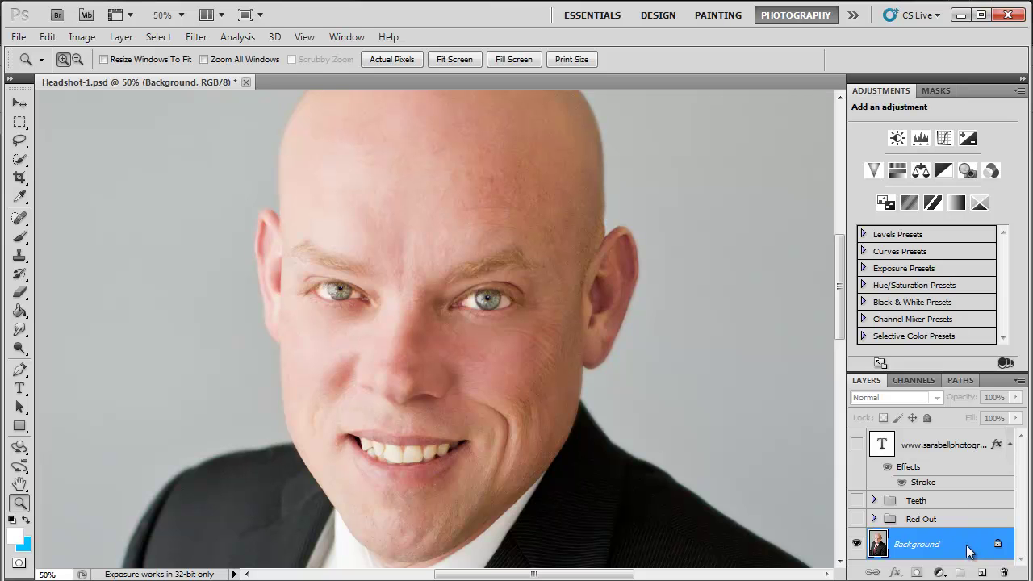
pyautogui.rightClick(946, 549)
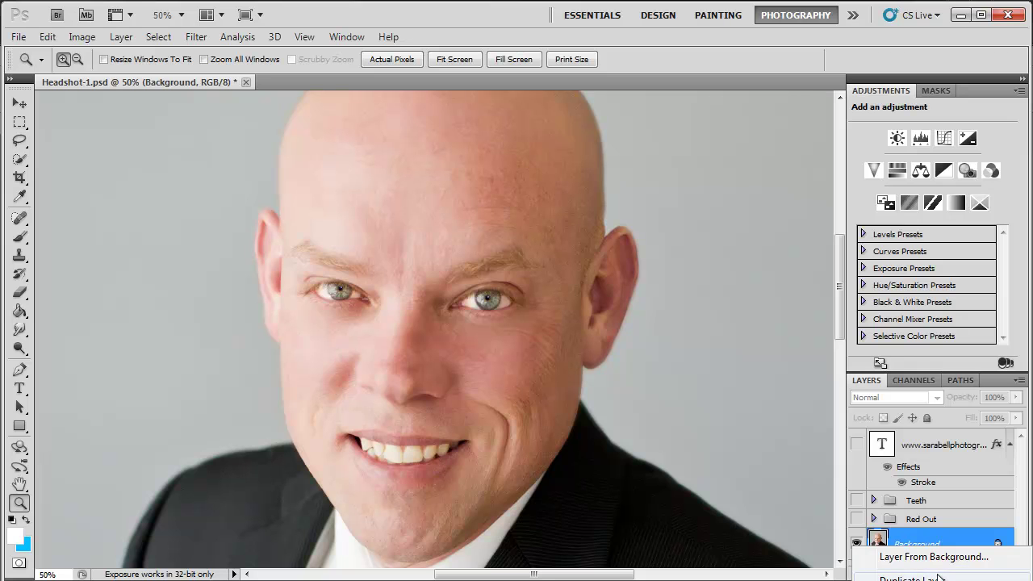
pyautogui.click(960, 542)
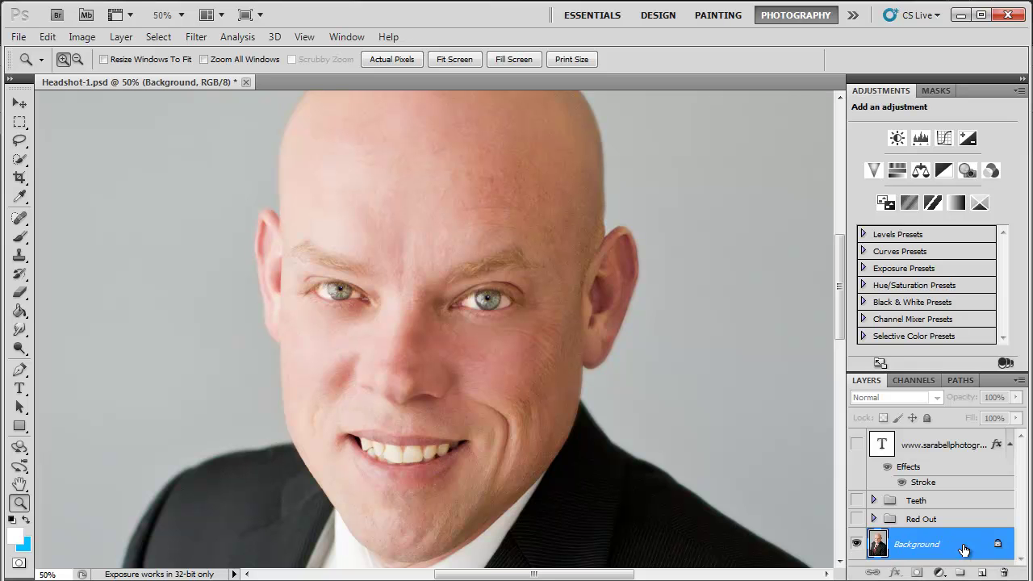
pyautogui.moveTo(984, 554); pyautogui.dragTo(983, 571)
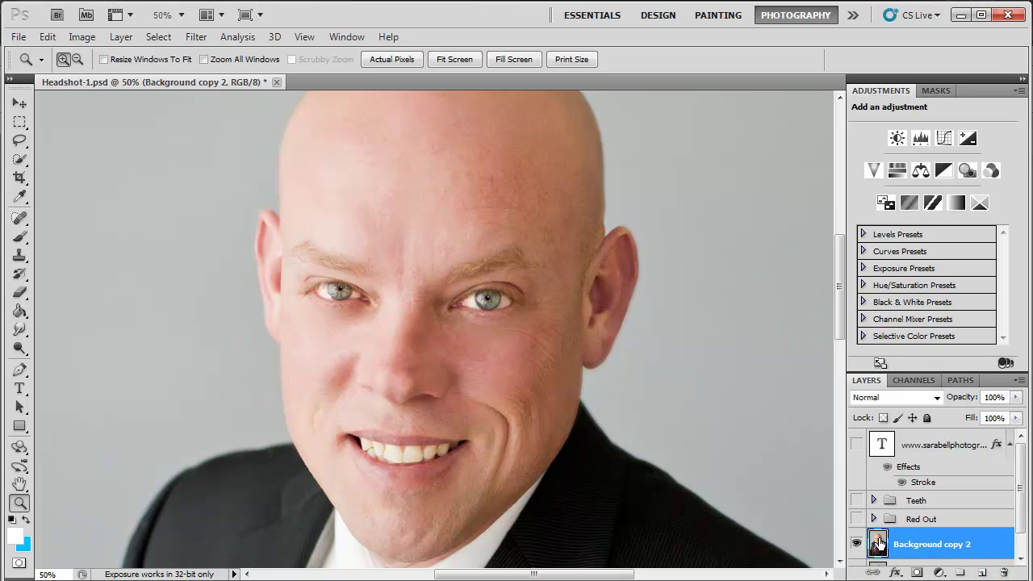
pyautogui.scroll(-1, 928, 536)
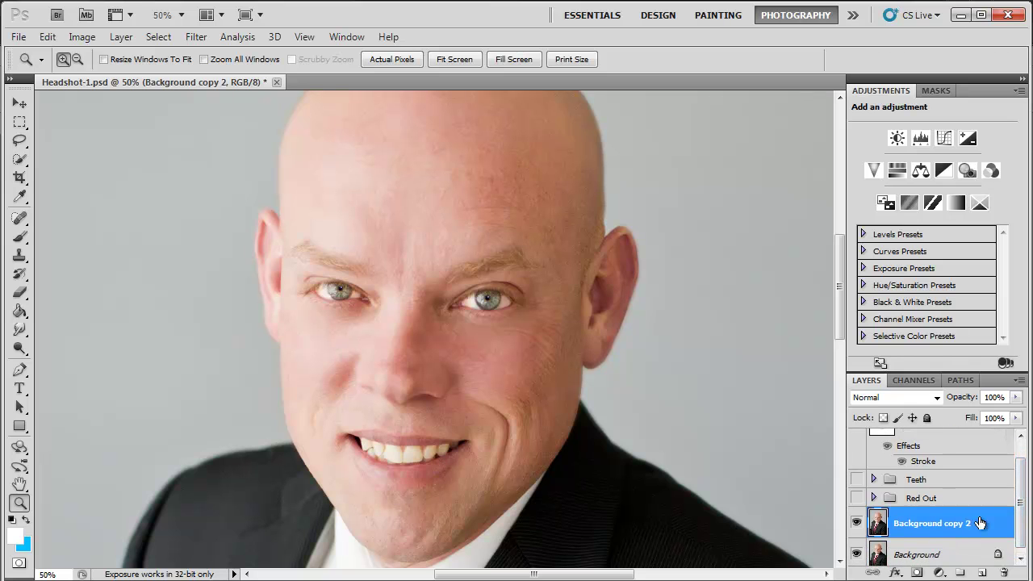
pyautogui.scroll(1, 1019, 517)
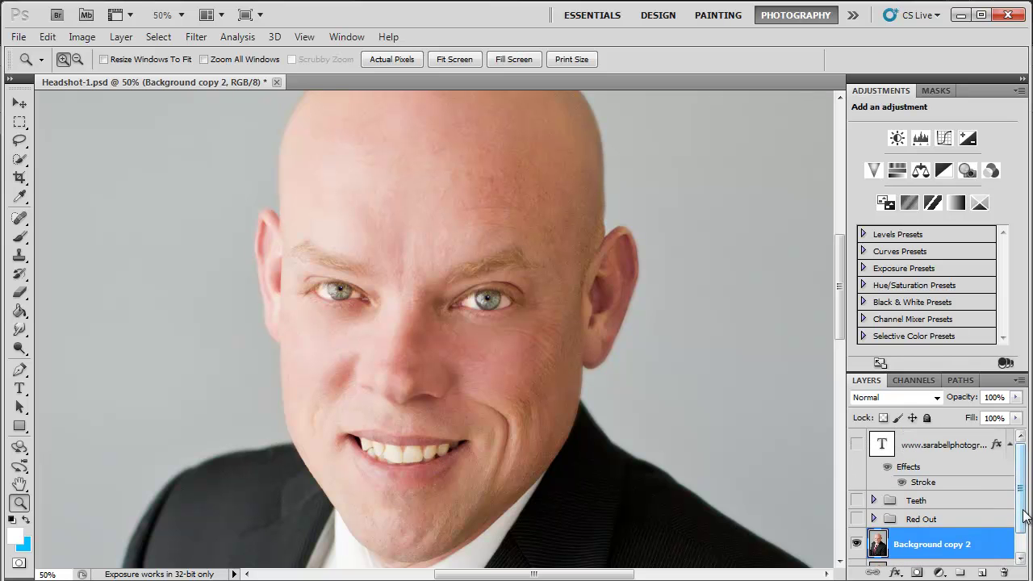
pyautogui.scroll(-1, 1023, 516)
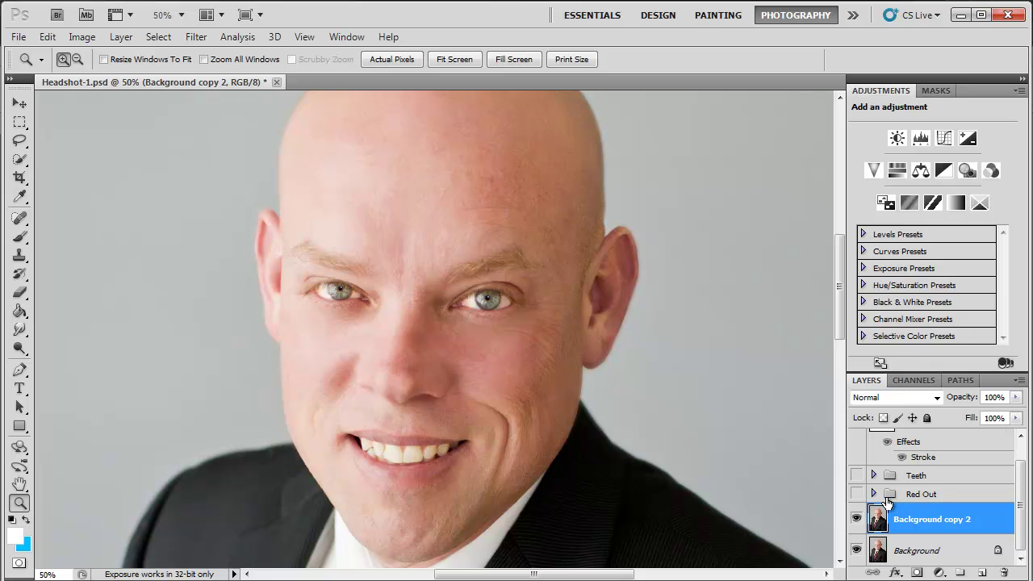
# Step: Add a Hue/Saturation adjustment layer directly above the background copy
pyautogui.click(897, 171)
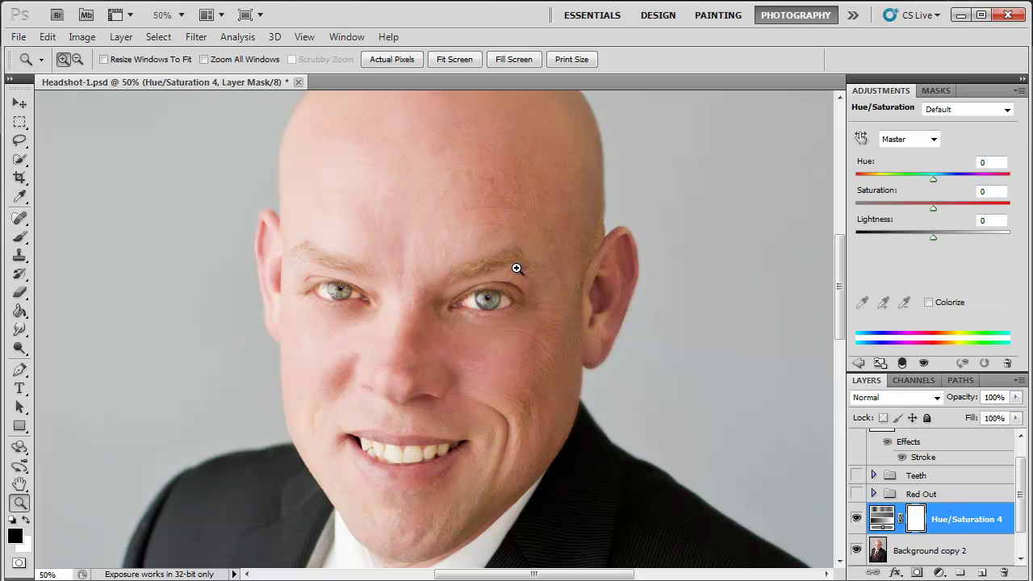
pyautogui.scroll(1, 839, 255)
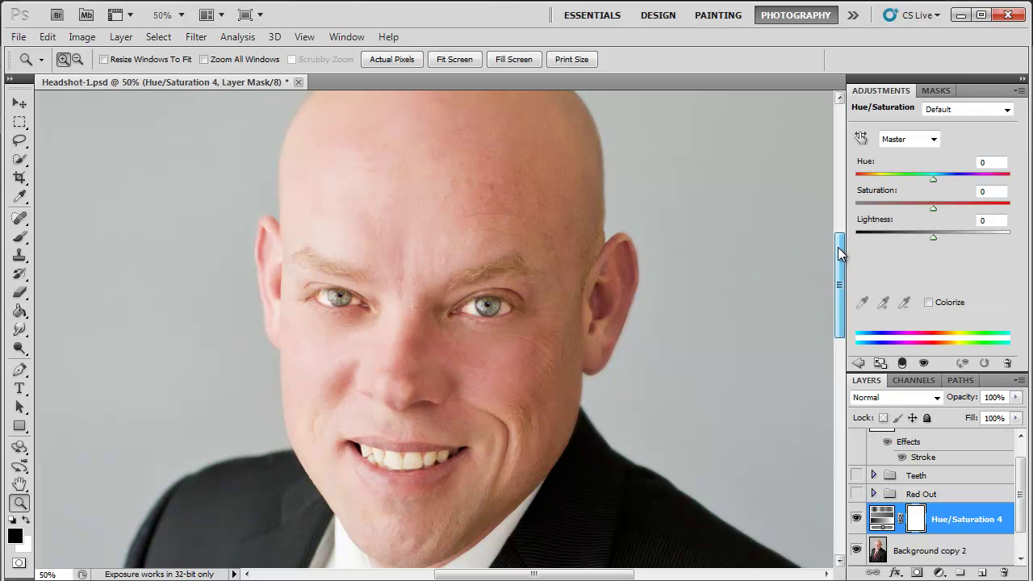
pyautogui.scroll(1, 839, 254)
# Step: Try reducing the Reds saturation to -54, then restore it to 0 and return to the Master range
pyautogui.click(933, 140)
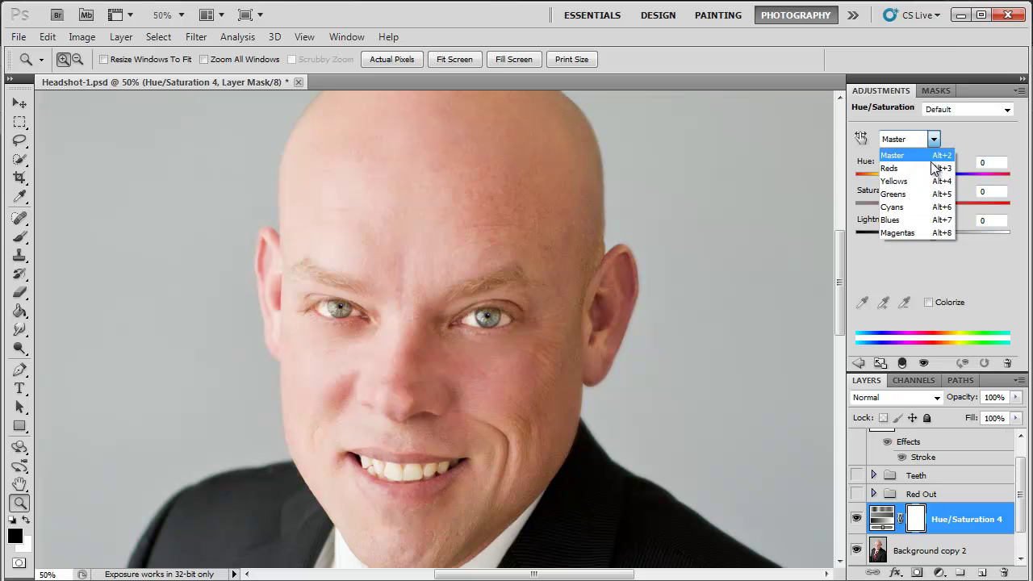
pyautogui.click(919, 171)
pyautogui.moveTo(932, 208); pyautogui.dragTo(896, 213)
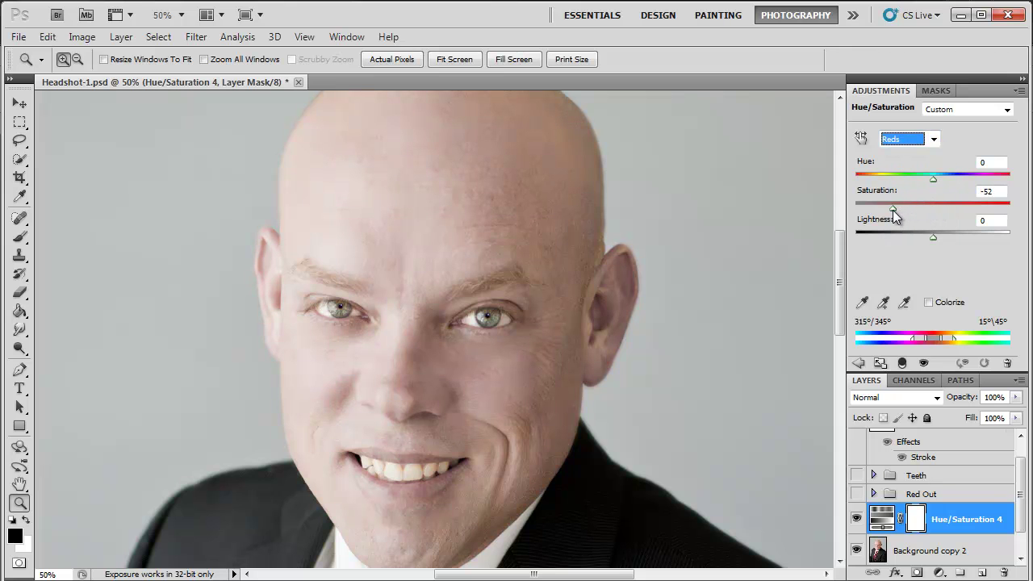
pyautogui.moveTo(894, 216); pyautogui.dragTo(893, 217)
pyautogui.moveTo(840, 244); pyautogui.dragTo(841, 265)
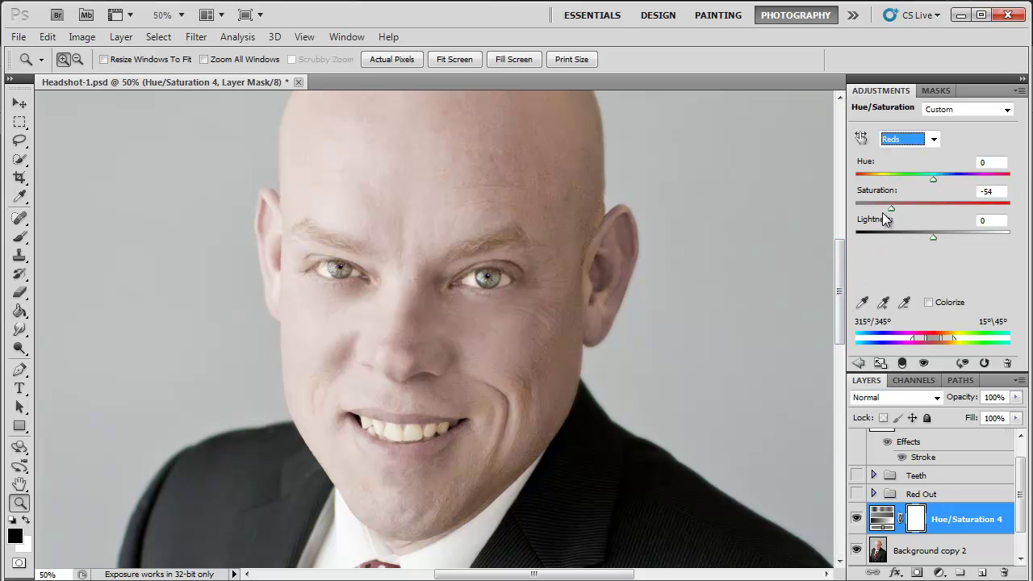
pyautogui.moveTo(891, 208); pyautogui.dragTo(914, 209)
pyautogui.click(986, 190)
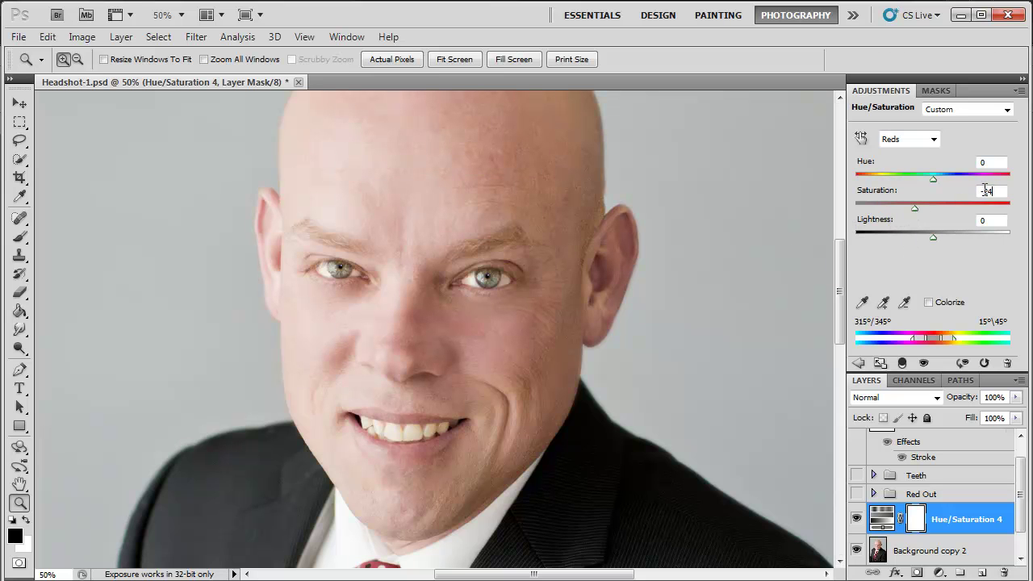
pyautogui.write('0')
pyautogui.click(912, 141)
pyautogui.click(904, 156)
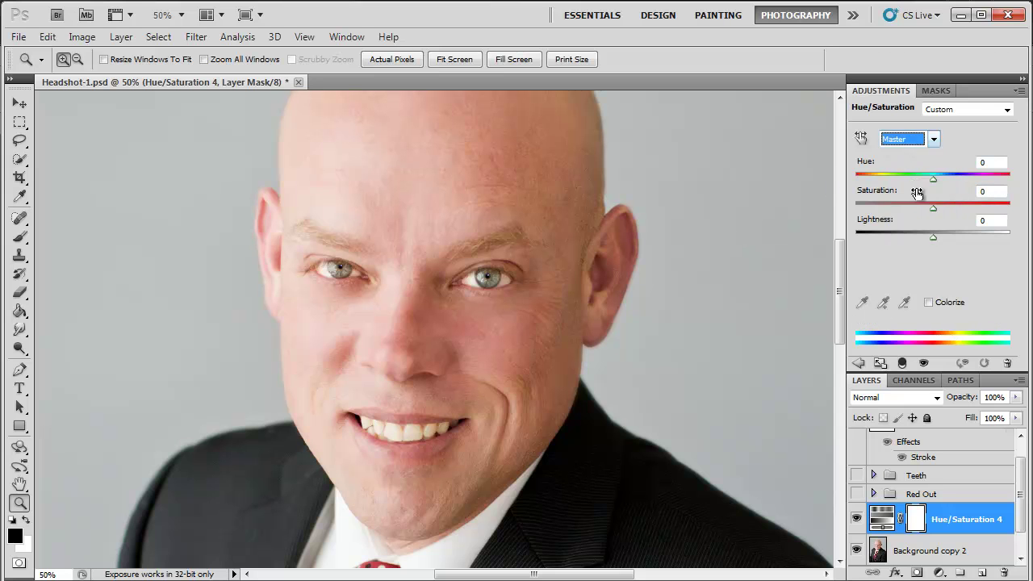
# Step: Lower the saturation of the Reds range to -6 in the Hue/Saturation adjustment
pyautogui.click(914, 143)
pyautogui.click(917, 141)
pyautogui.click(932, 140)
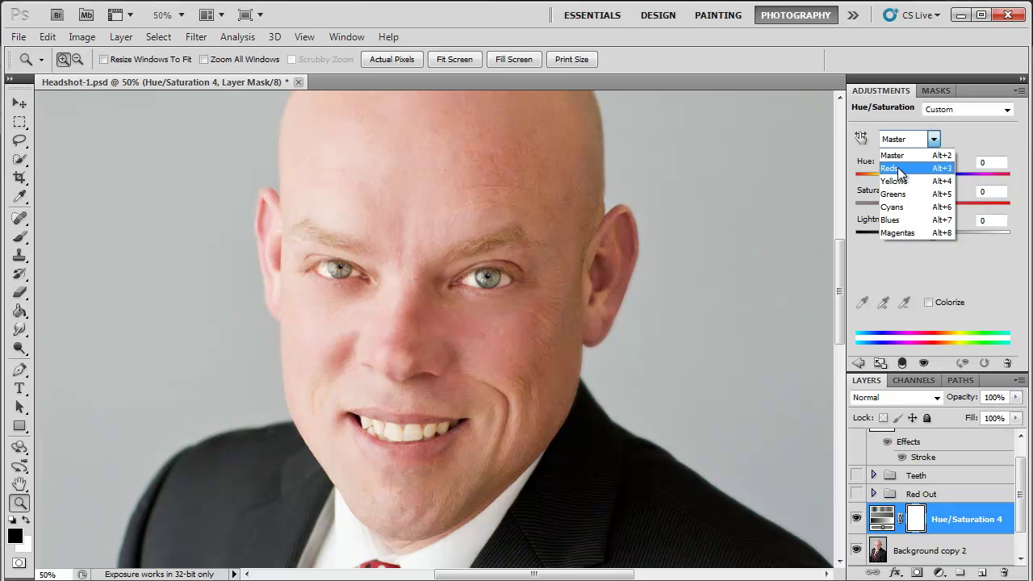
pyautogui.click(895, 168)
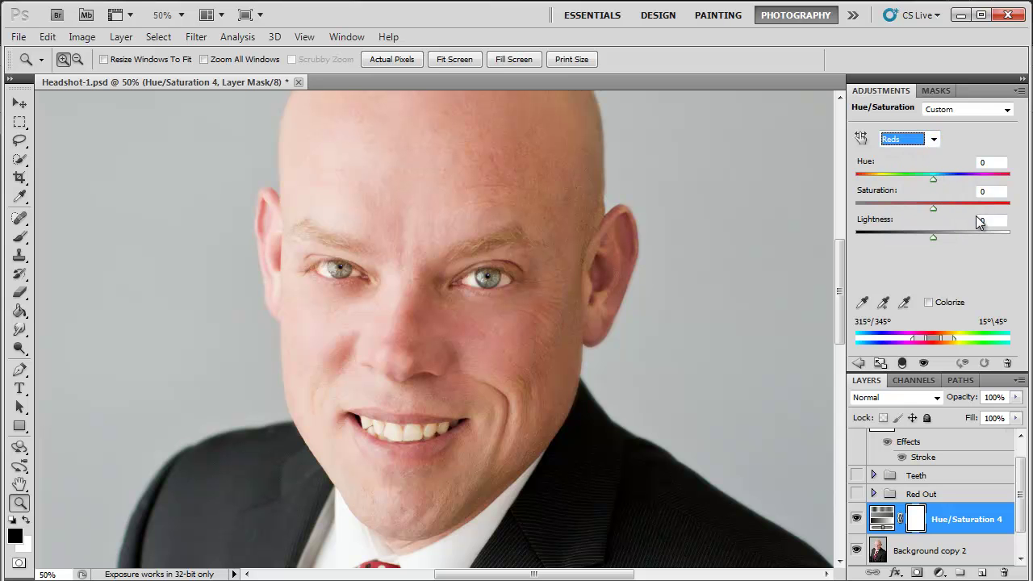
pyautogui.moveTo(933, 208); pyautogui.dragTo(932, 209)
pyautogui.moveTo(926, 210); pyautogui.dragTo(928, 211)
pyautogui.moveTo(841, 256); pyautogui.dragTo(840, 241)
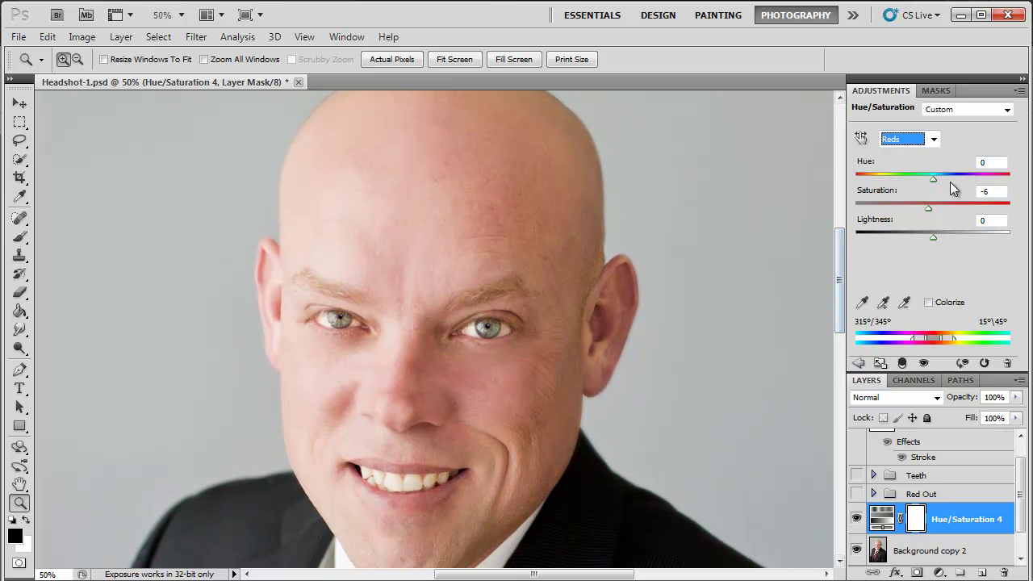
# Step: Shift the hue of the Reds range to +5 to move the skin away from red
pyautogui.moveTo(932, 180); pyautogui.dragTo(934, 182)
pyautogui.moveTo(937, 181); pyautogui.dragTo(935, 181)
pyautogui.moveTo(843, 263); pyautogui.dragTo(837, 260)
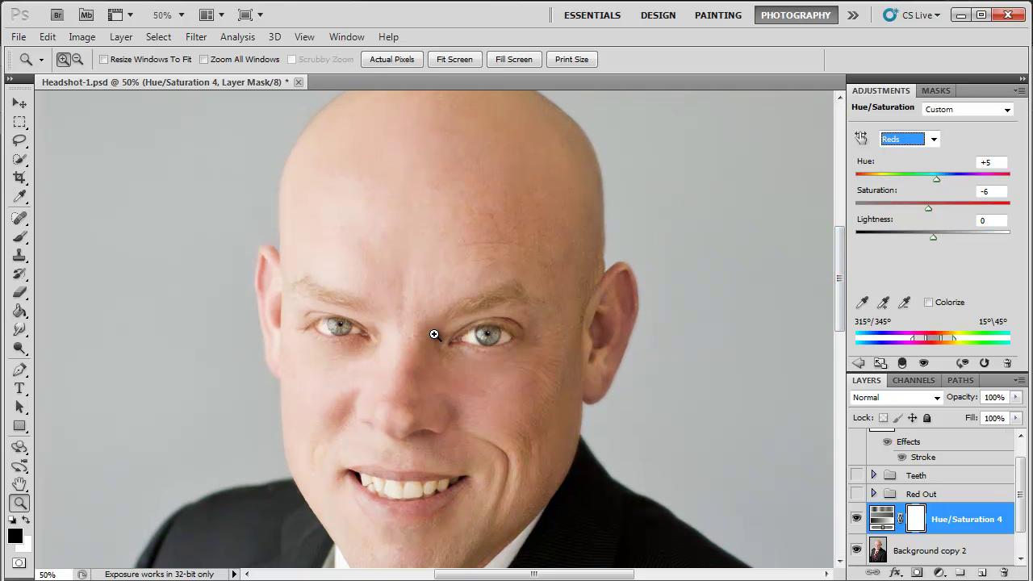
# Step: Lower the saturation of the Yellows range to -24 in the same Hue/Saturation adjustment
pyautogui.click(934, 140)
pyautogui.click(906, 180)
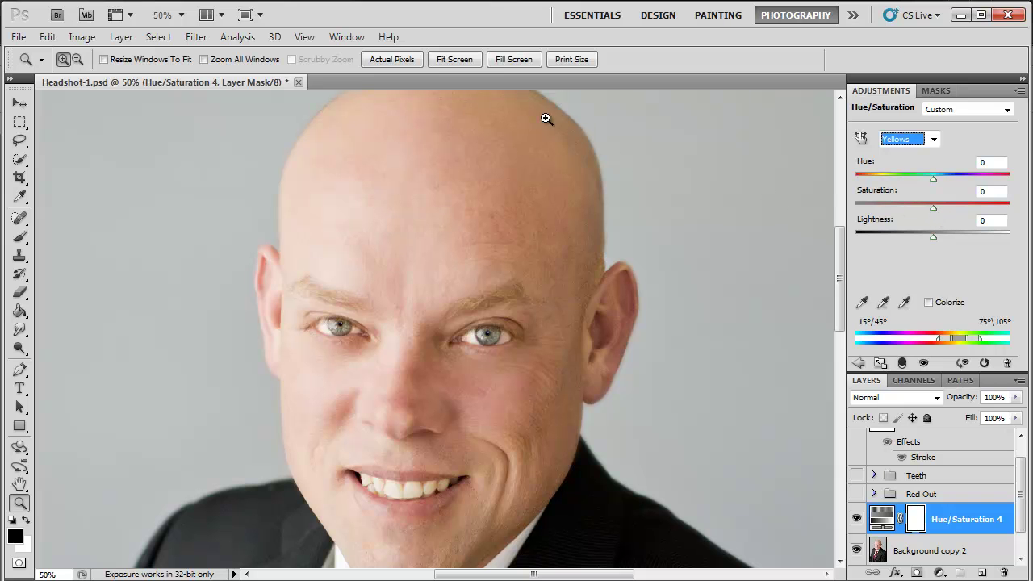
pyautogui.moveTo(844, 284); pyautogui.dragTo(843, 273)
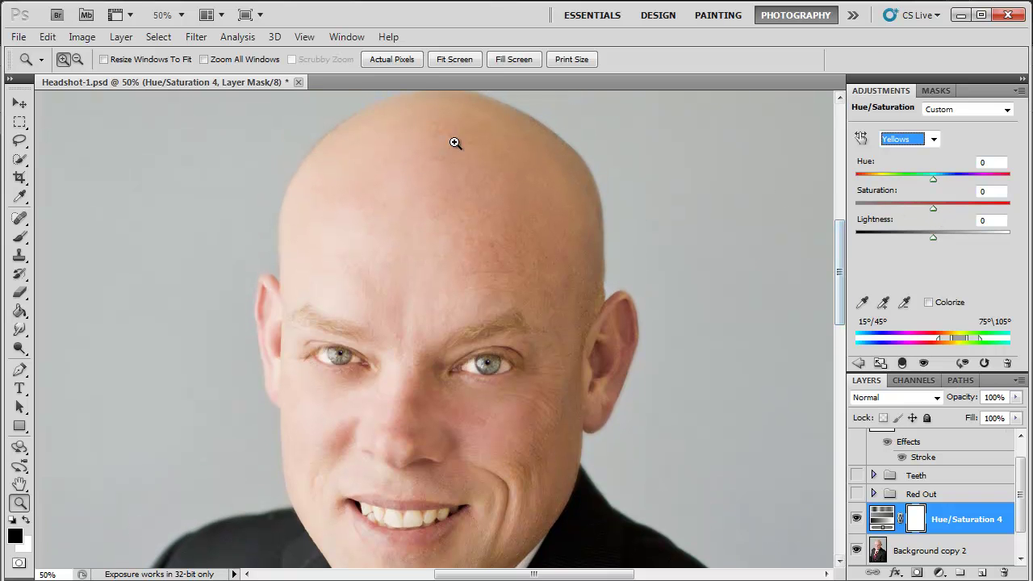
pyautogui.moveTo(842, 292); pyautogui.dragTo(842, 305)
pyautogui.moveTo(934, 207); pyautogui.dragTo(921, 206)
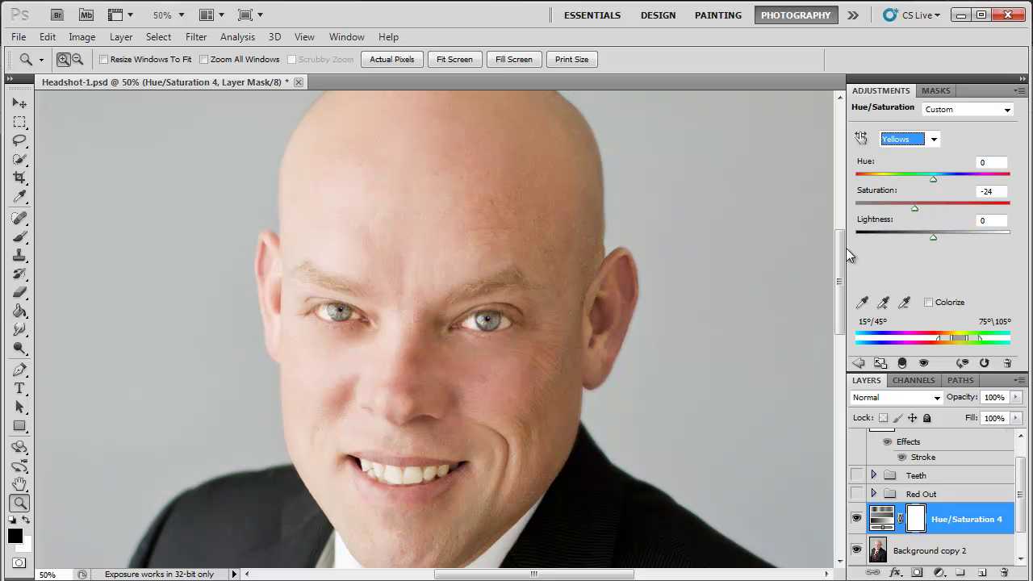
pyautogui.moveTo(838, 254); pyautogui.dragTo(840, 265)
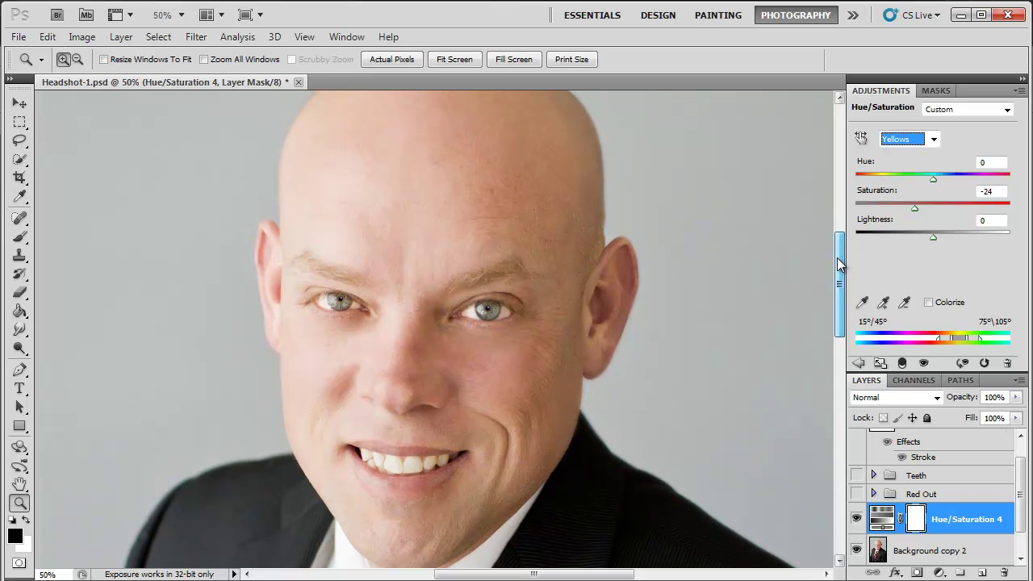
# Step: Compare the face with and without the Hue/Saturation layer and examine the corrected skin tone at 33.3% and 50% zoom
pyautogui.click(857, 519)
pyautogui.click(857, 519)
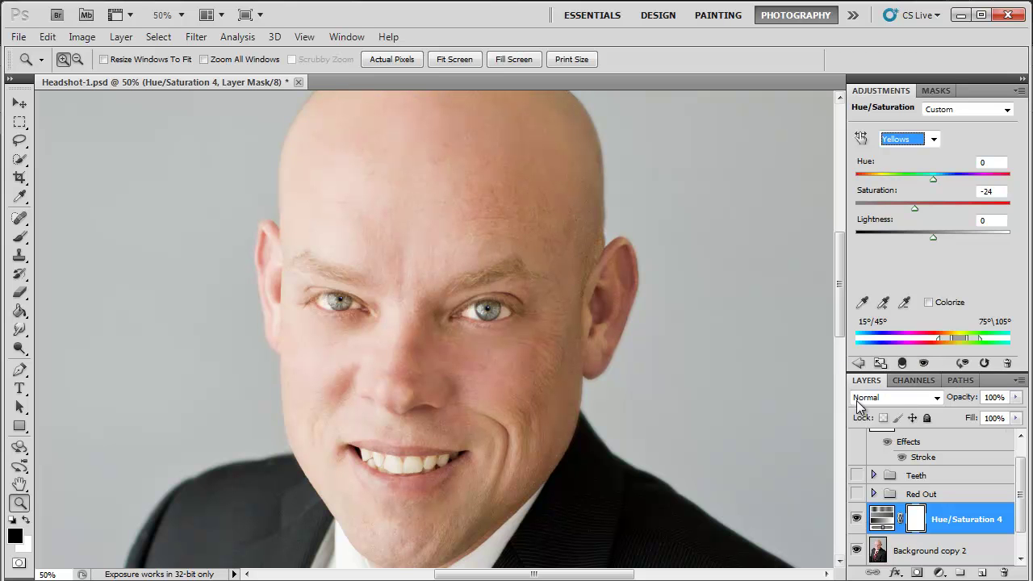
pyautogui.click(77, 59)
pyautogui.click(408, 334)
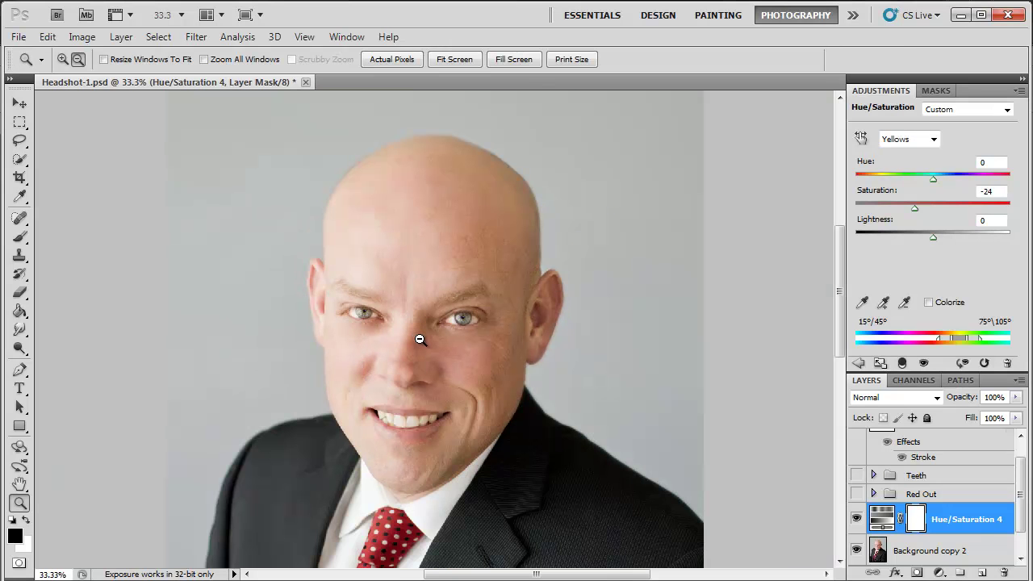
pyautogui.click(63, 59)
pyautogui.click(417, 350)
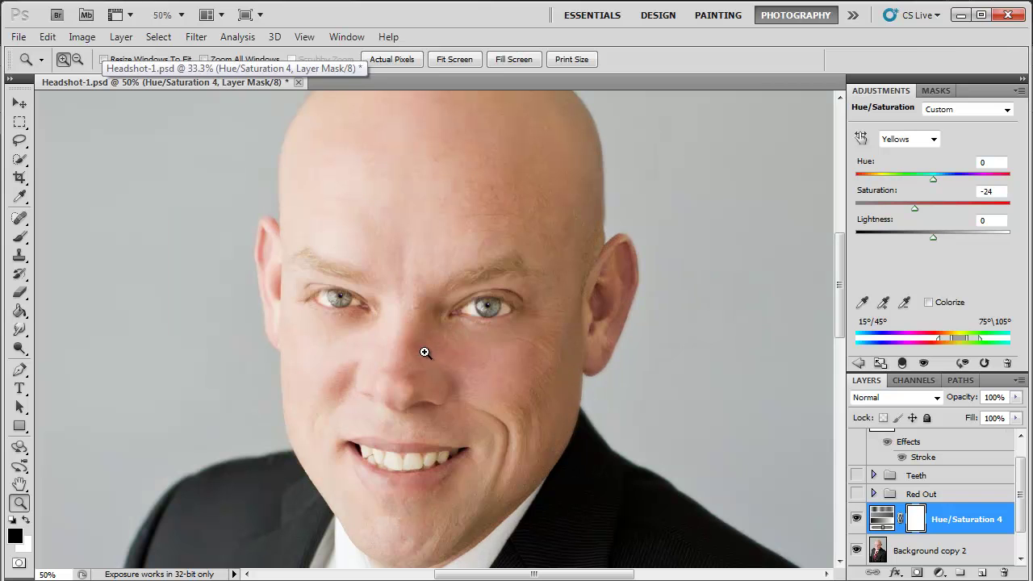
pyautogui.click(77, 59)
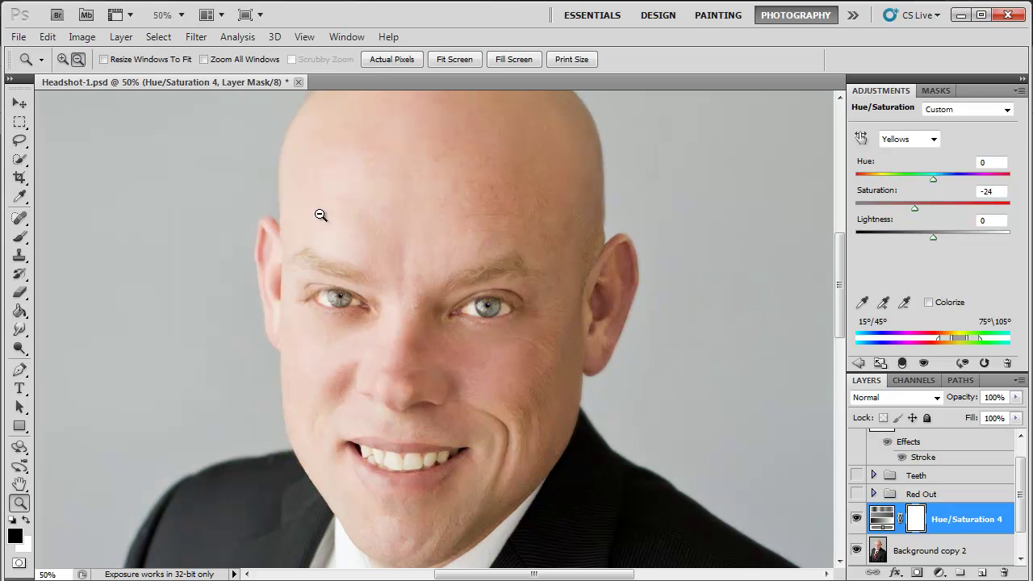
# Step: Add a second Hue/Saturation adjustment layer with Colorize on, a hue of 34 and a saturation of 32
pyautogui.click(405, 320)
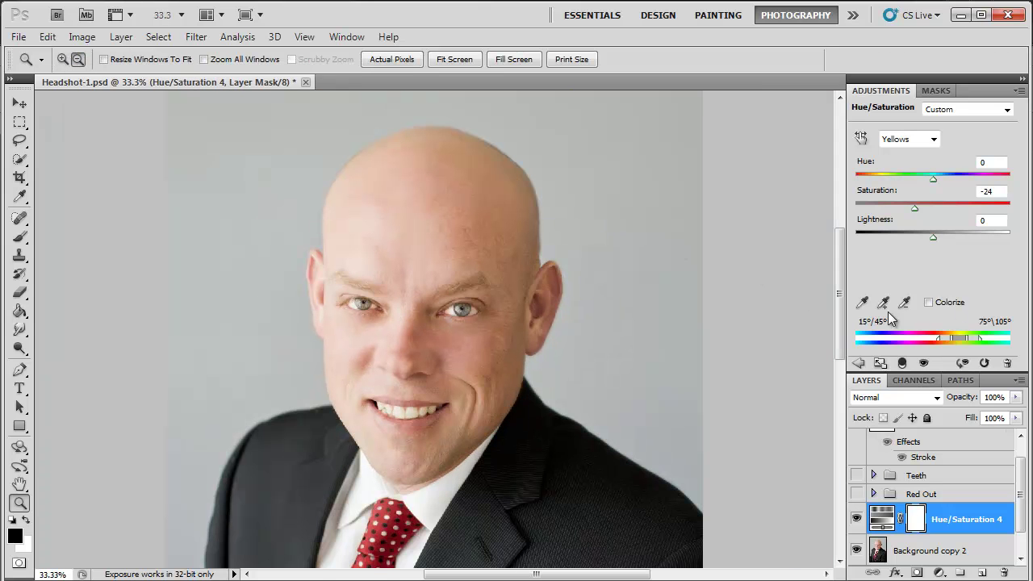
pyautogui.click(858, 364)
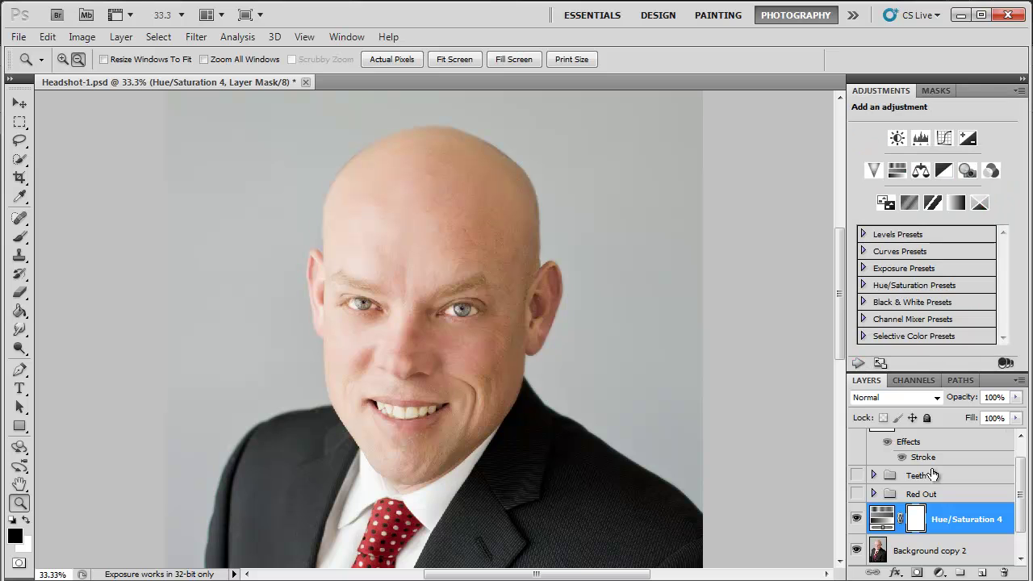
pyautogui.click(897, 171)
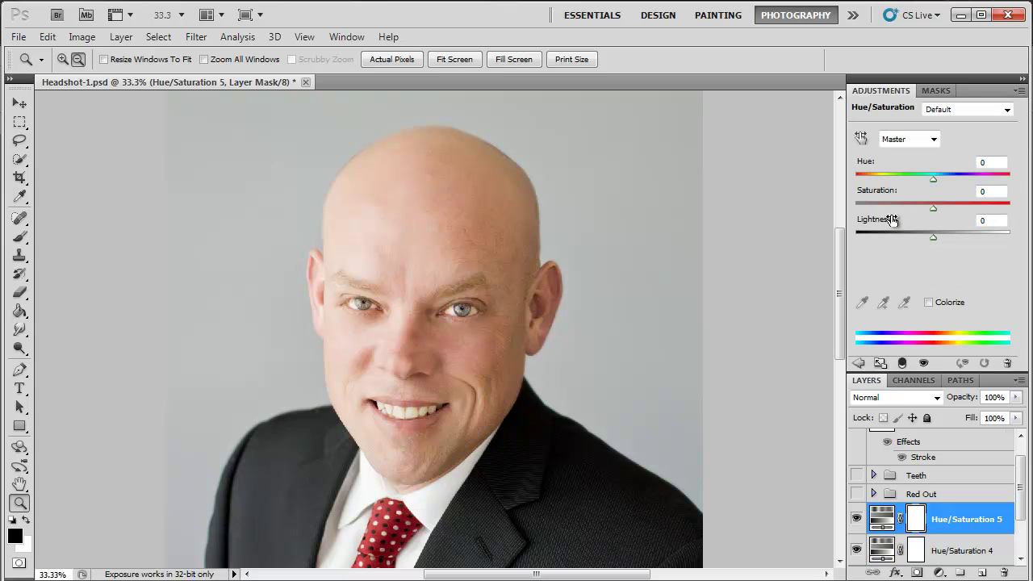
pyautogui.click(928, 302)
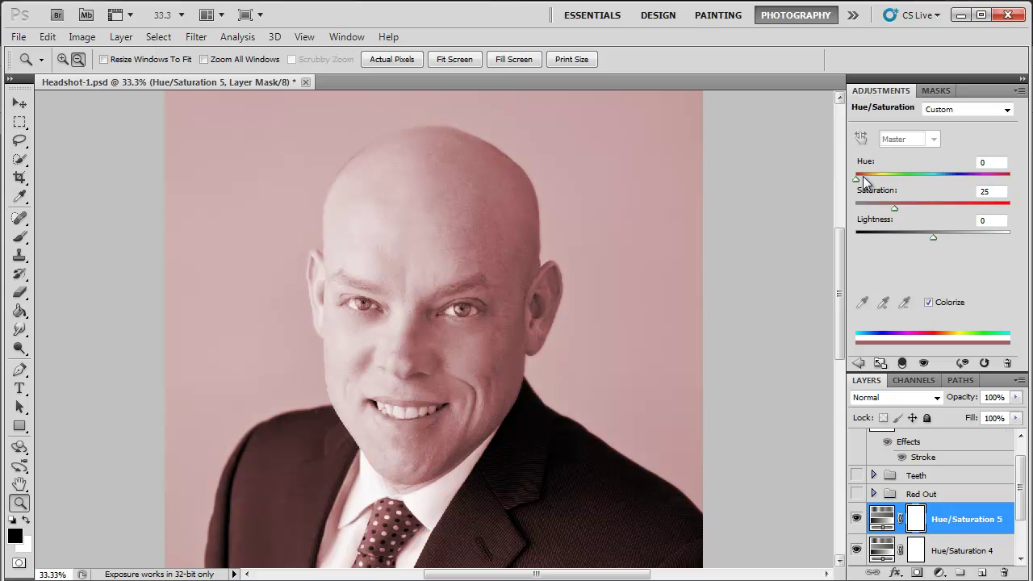
pyautogui.moveTo(857, 179); pyautogui.dragTo(870, 181)
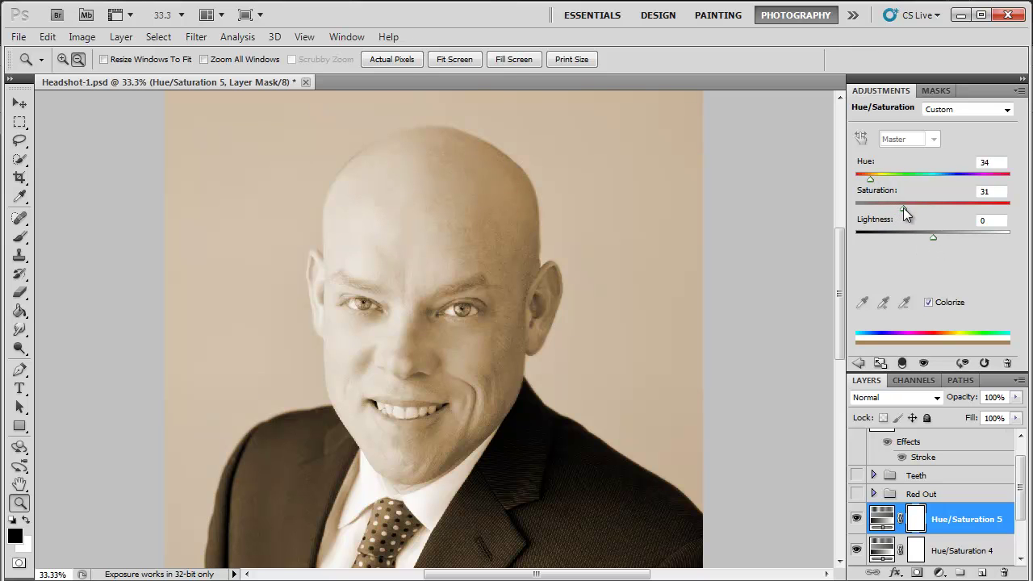
pyautogui.moveTo(904, 207); pyautogui.dragTo(909, 210)
# Step: Fill the mask of the new Hue/Saturation layer with black to hide the colorizing
pyautogui.click(21, 311)
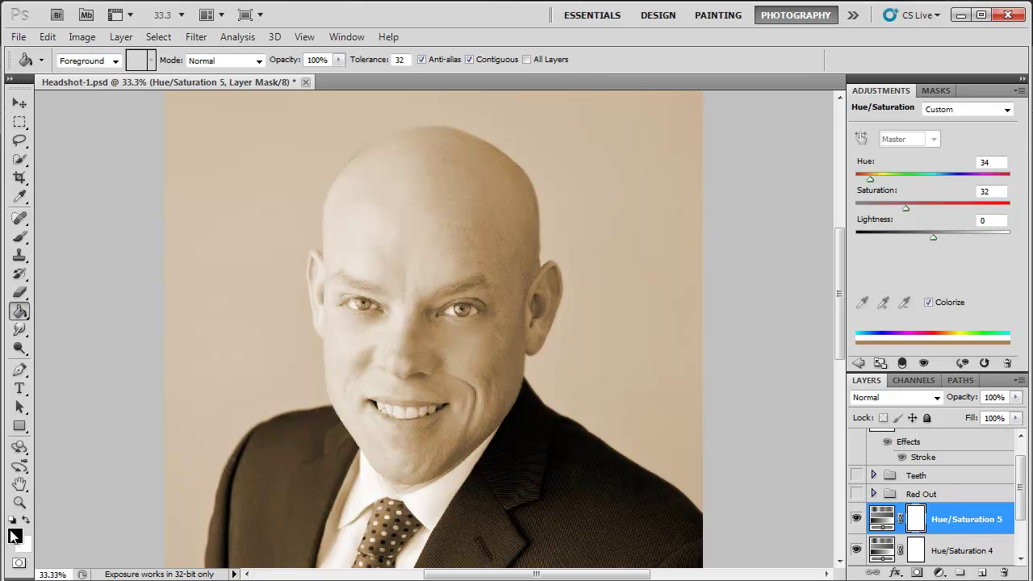
pyautogui.click(199, 422)
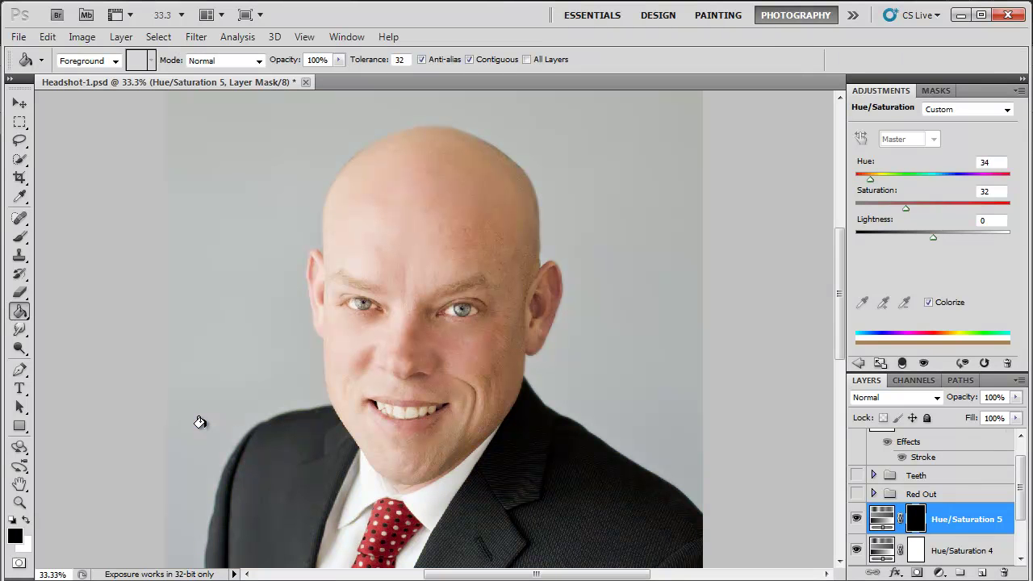
# Step: Paint white over the face on the layer's mask with a 360 px brush at 48% hardness and 23% opacity, and compare before and after
pyautogui.click(19, 237)
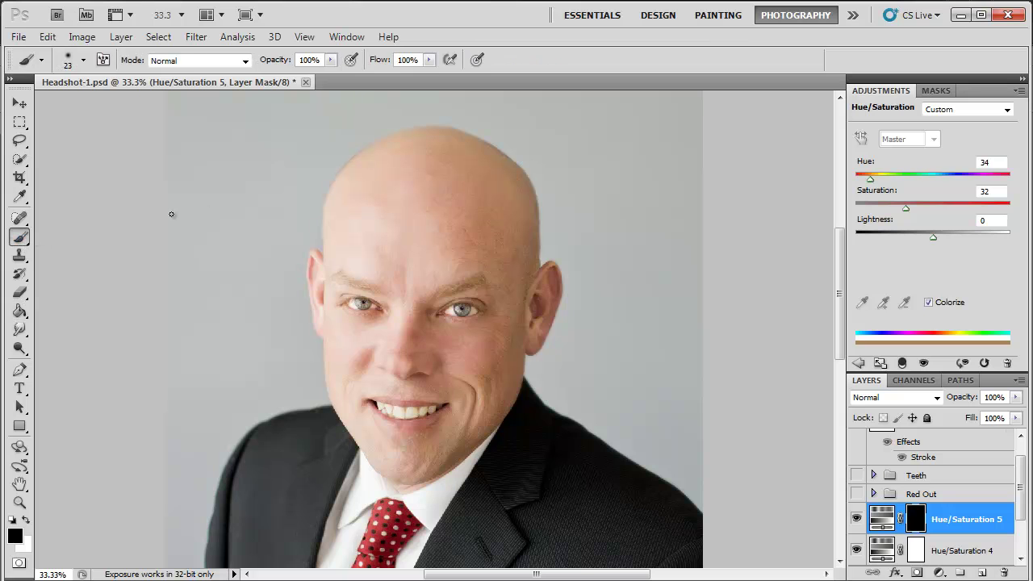
pyautogui.click(83, 60)
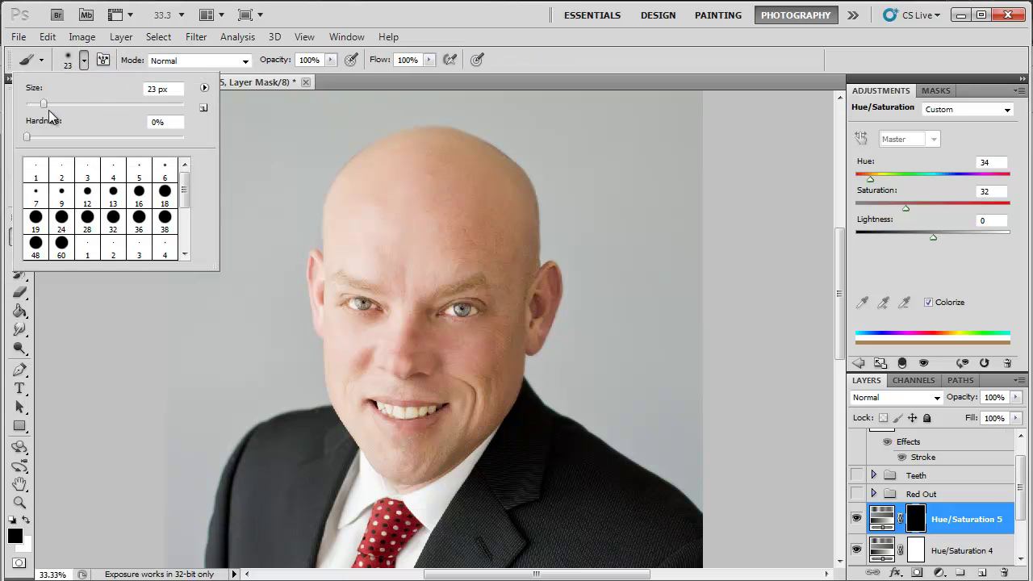
pyautogui.moveTo(89, 99); pyautogui.dragTo(157, 105)
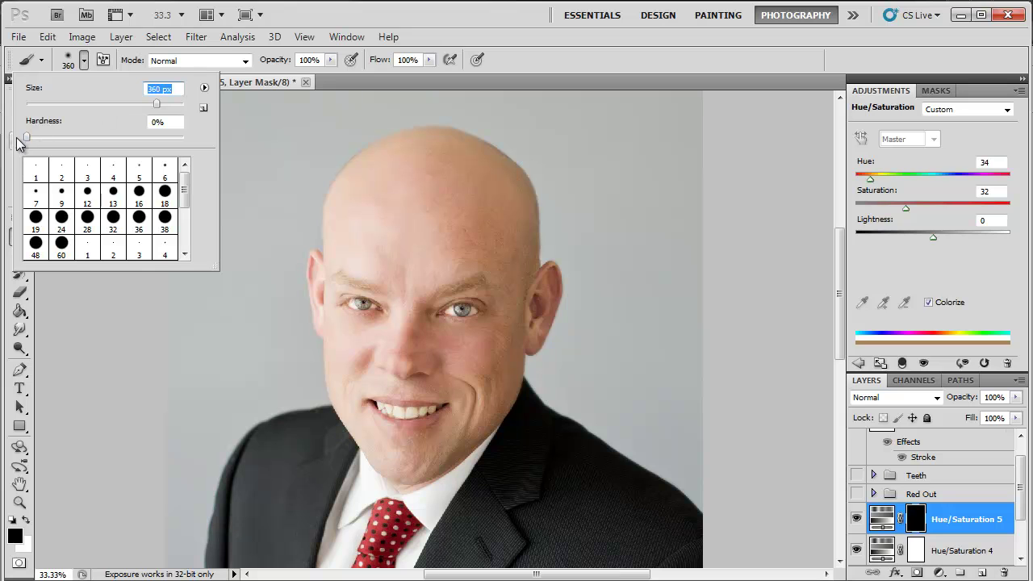
pyautogui.moveTo(101, 142); pyautogui.dragTo(103, 138)
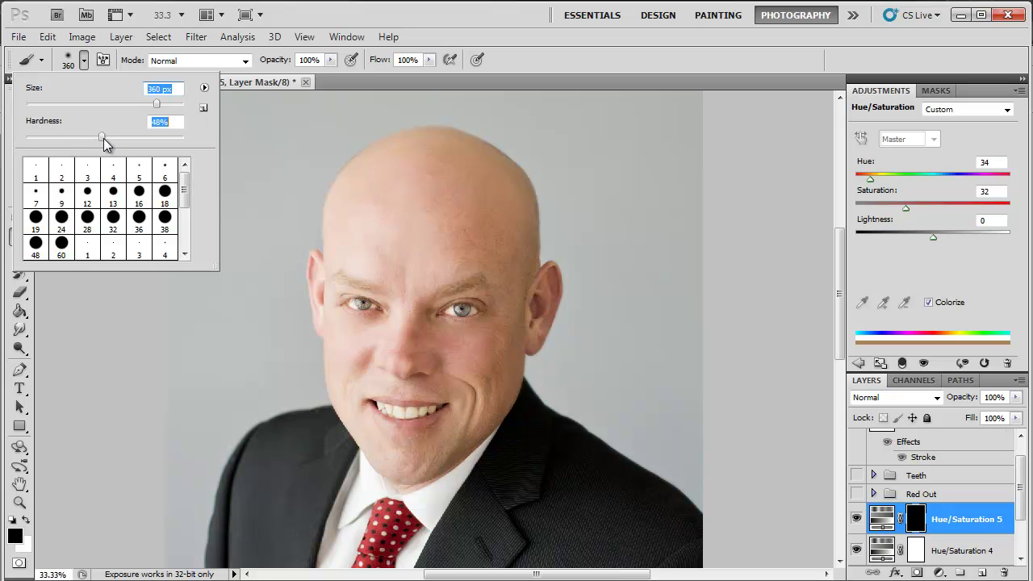
pyautogui.click(331, 61)
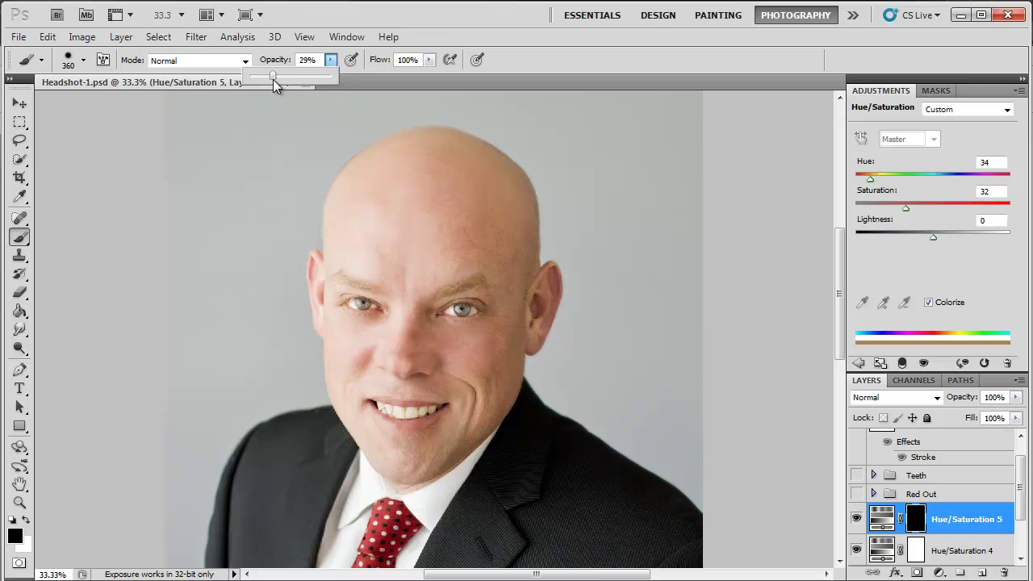
pyautogui.moveTo(270, 79); pyautogui.dragTo(268, 80)
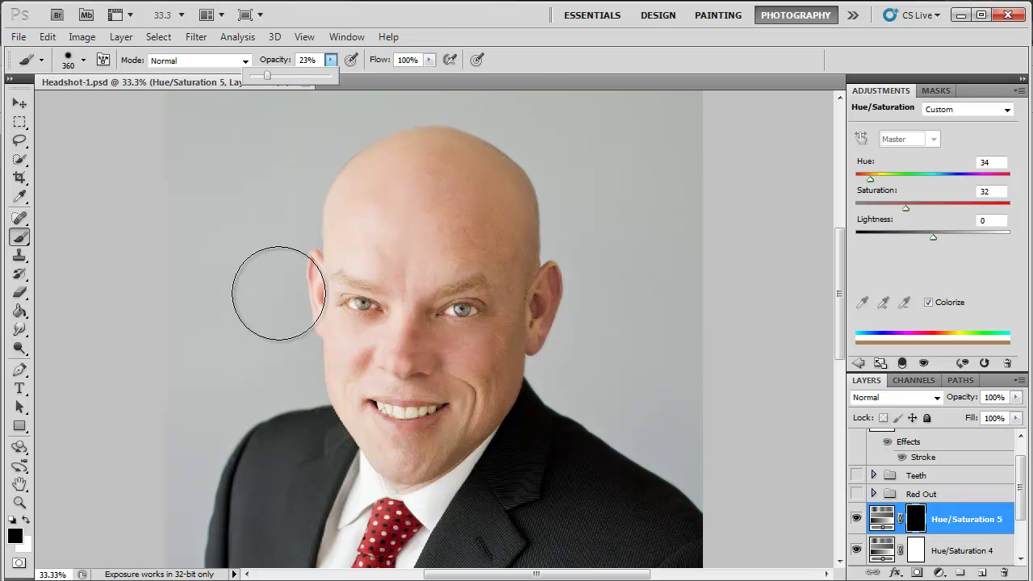
pyautogui.click(27, 522)
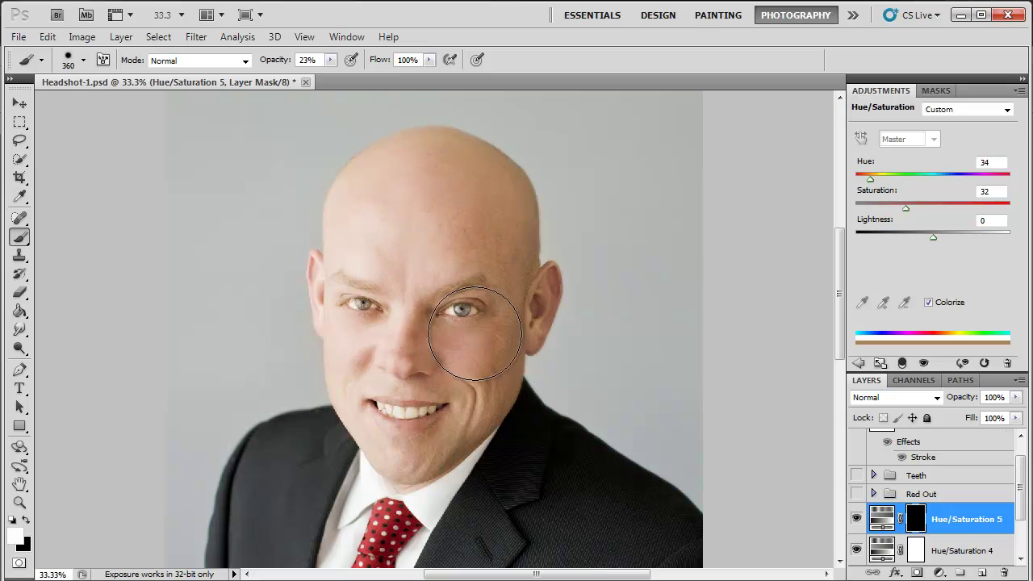
pyautogui.moveTo(412, 442)
pyautogui.mouseDown()
pyautogui.moveTo(457, 392)
pyautogui.moveTo(461, 237)
pyautogui.mouseUp()
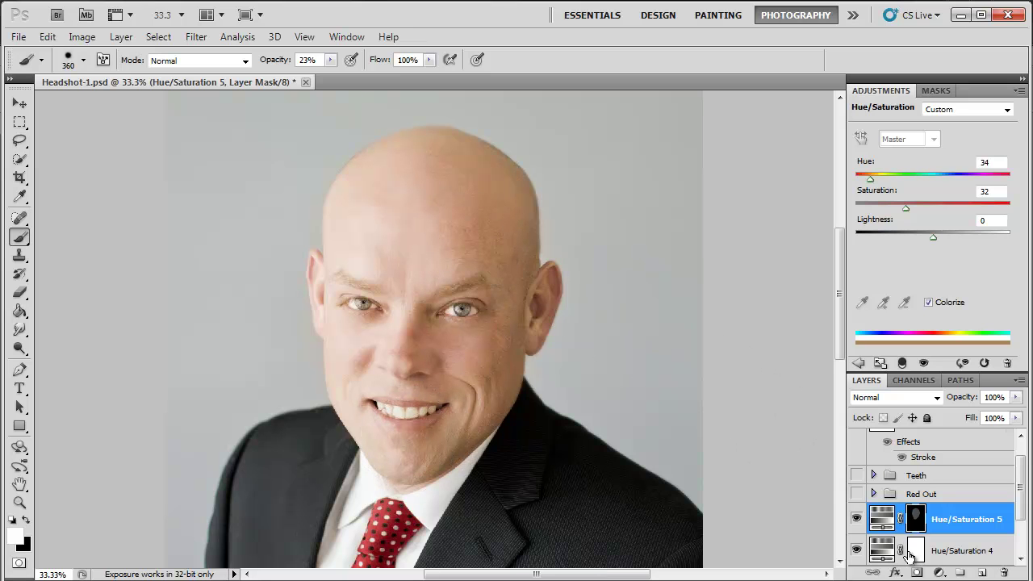
pyautogui.click(858, 525)
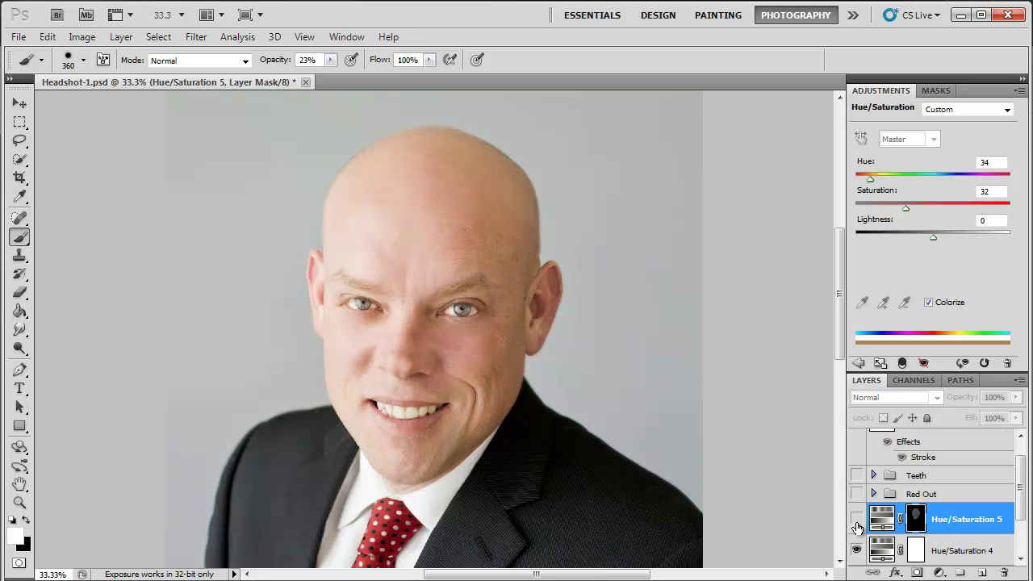
pyautogui.click(857, 525)
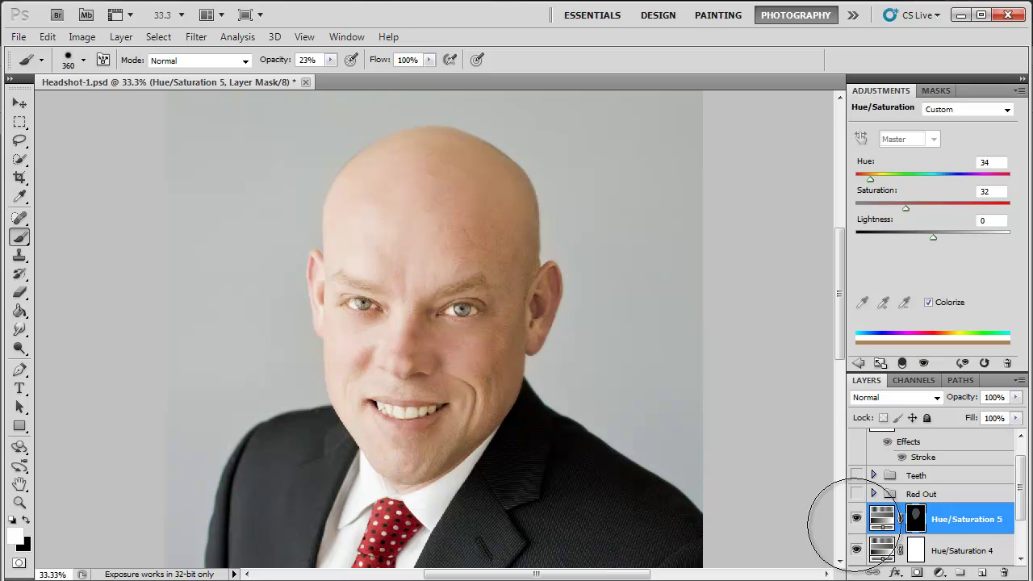
# Step: Paint black over both eyes on the Hue/Saturation 5 mask with a 27 px brush at 100% opacity to restore their natural color
pyautogui.click(19, 502)
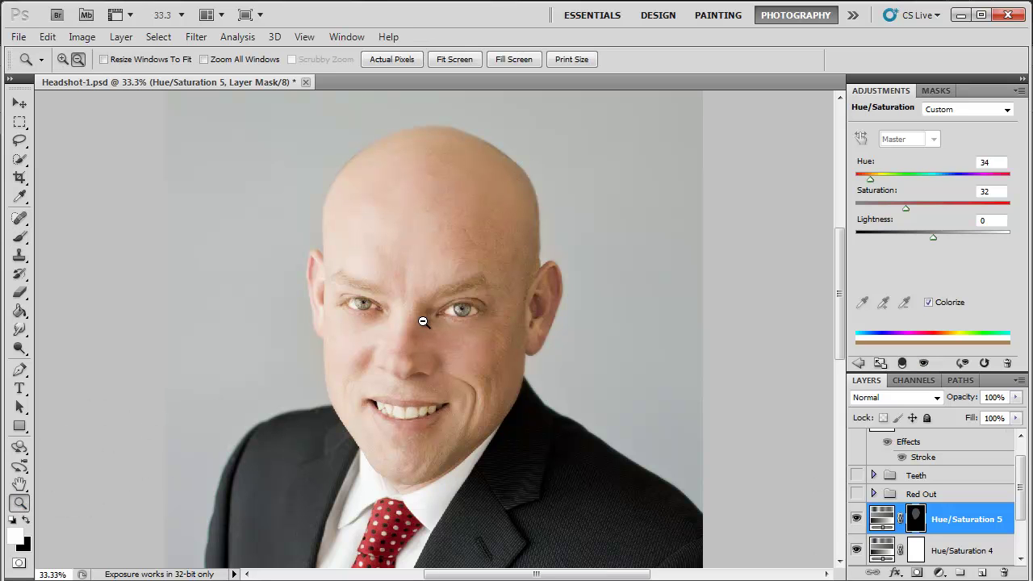
pyautogui.click(62, 59)
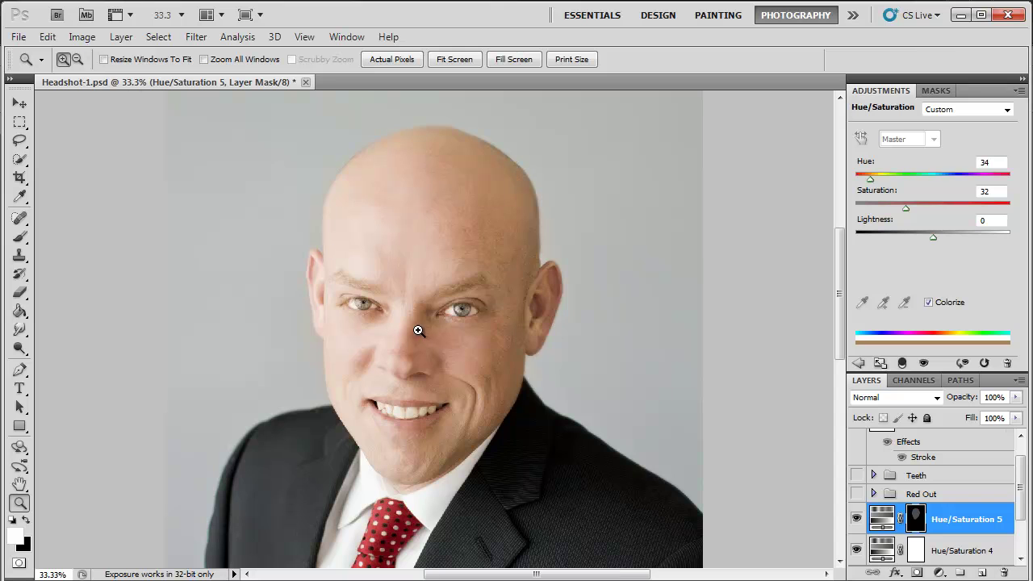
pyautogui.click(416, 332)
pyautogui.click(410, 327)
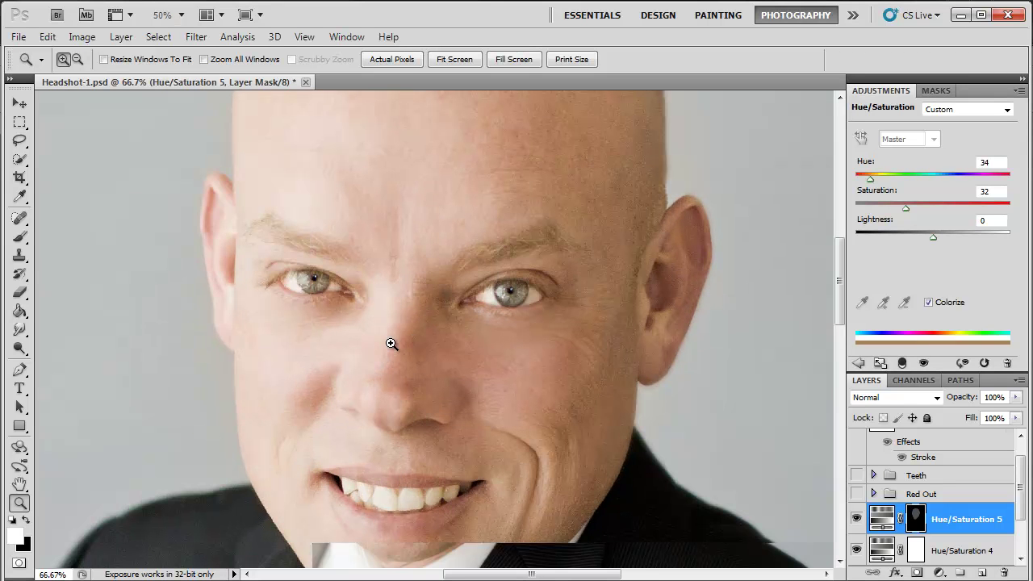
pyautogui.click(21, 237)
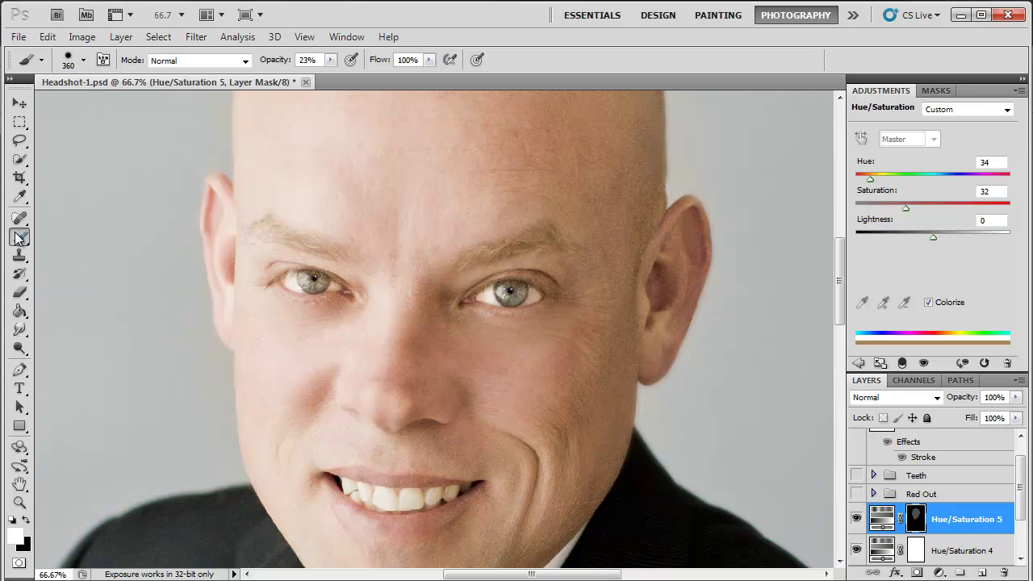
pyautogui.press('x')
pyautogui.click(83, 60)
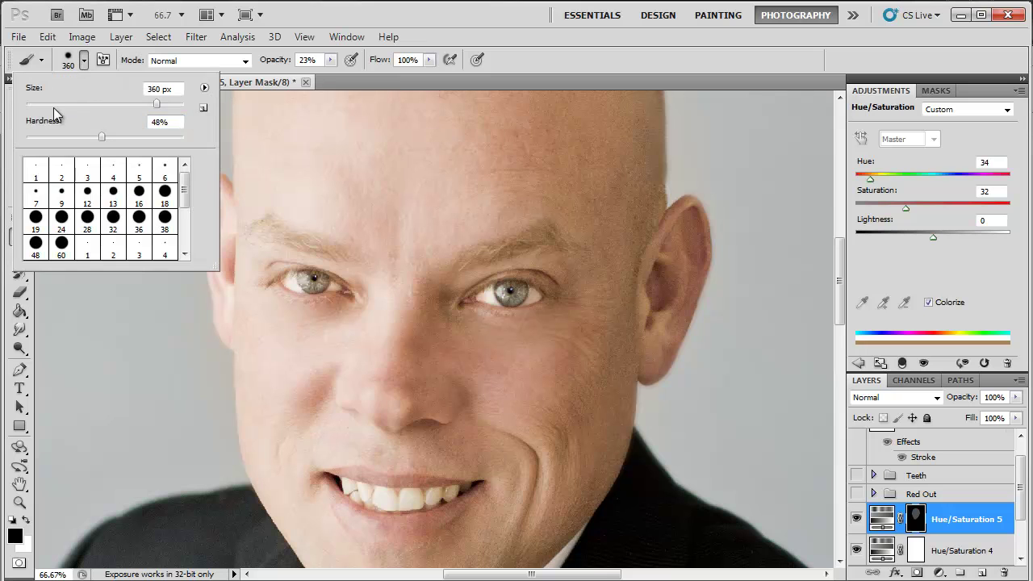
pyautogui.click(50, 105)
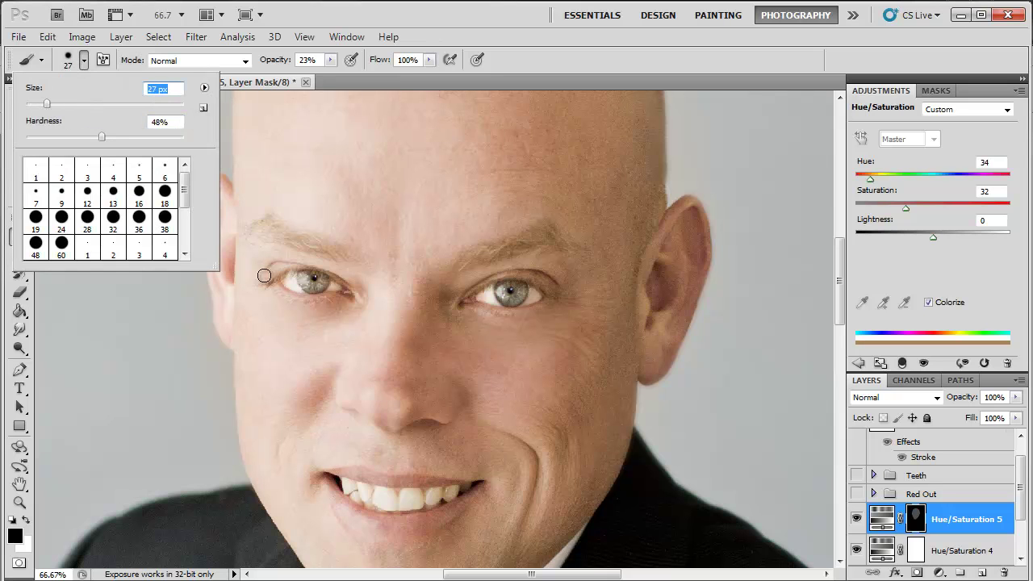
pyautogui.click(330, 61)
pyautogui.moveTo(330, 79); pyautogui.dragTo(399, 78)
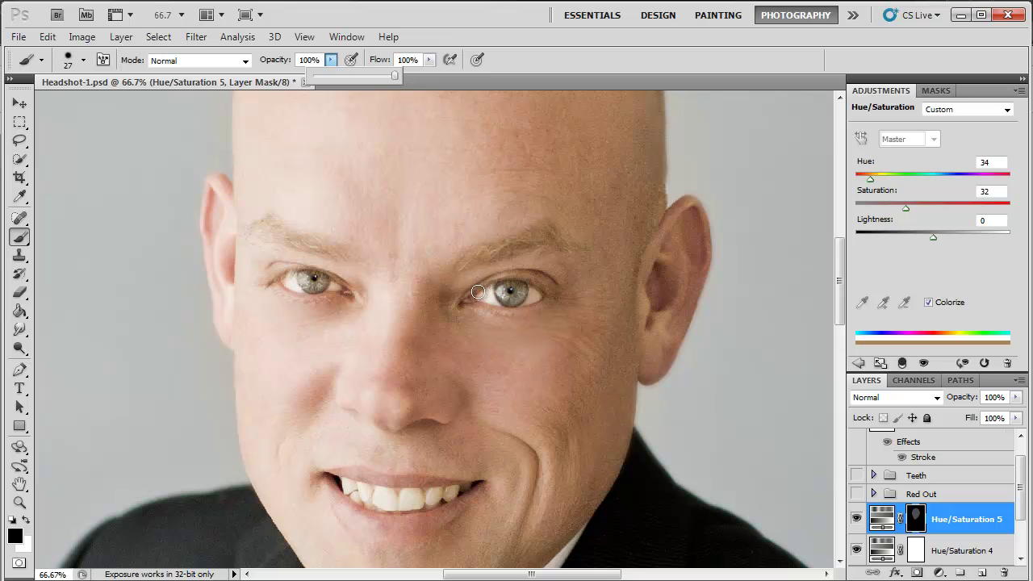
pyautogui.click(478, 292)
pyautogui.moveTo(478, 292); pyautogui.dragTo(502, 288)
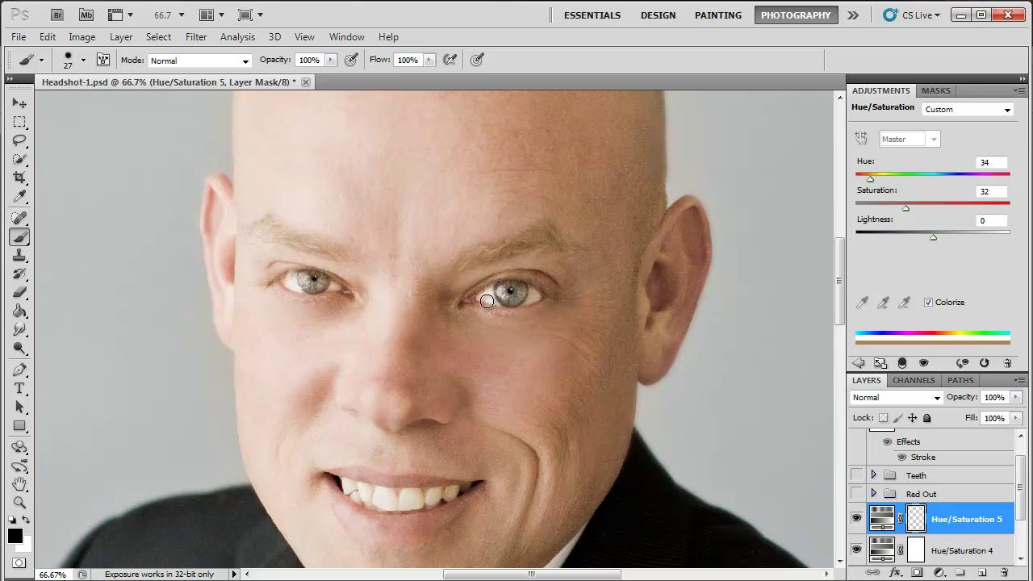
pyautogui.hotkey('ctrl', 'i')
pyautogui.moveTo(303, 275)
pyautogui.mouseDown()
pyautogui.moveTo(287, 280)
pyautogui.moveTo(328, 285)
pyautogui.mouseUp()
# Step: Select the reddish upper part of the ear at the image's right with a freehand Lasso outline
pyautogui.click(19, 502)
pyautogui.click(455, 60)
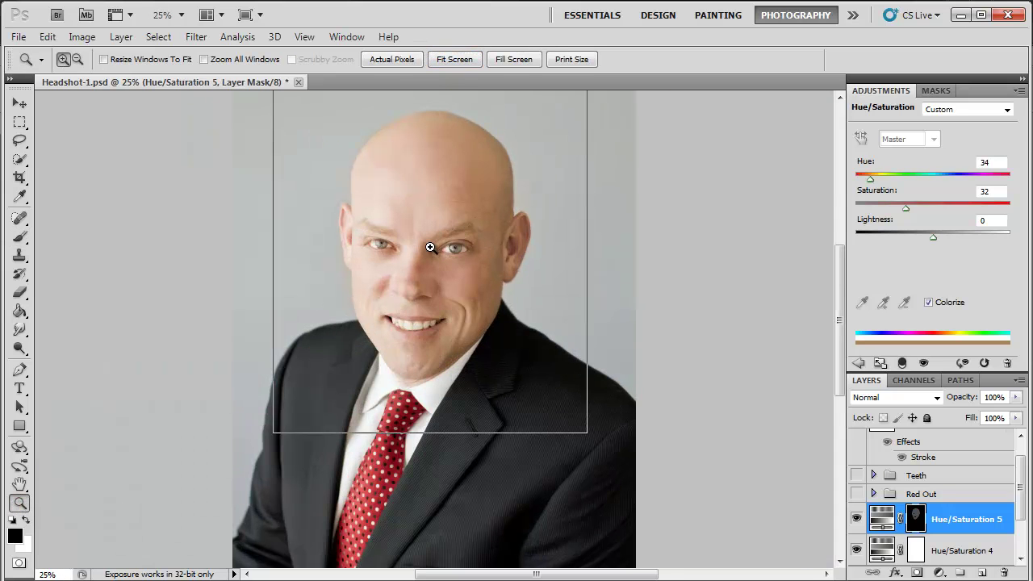
pyautogui.click(430, 247)
pyautogui.click(604, 242)
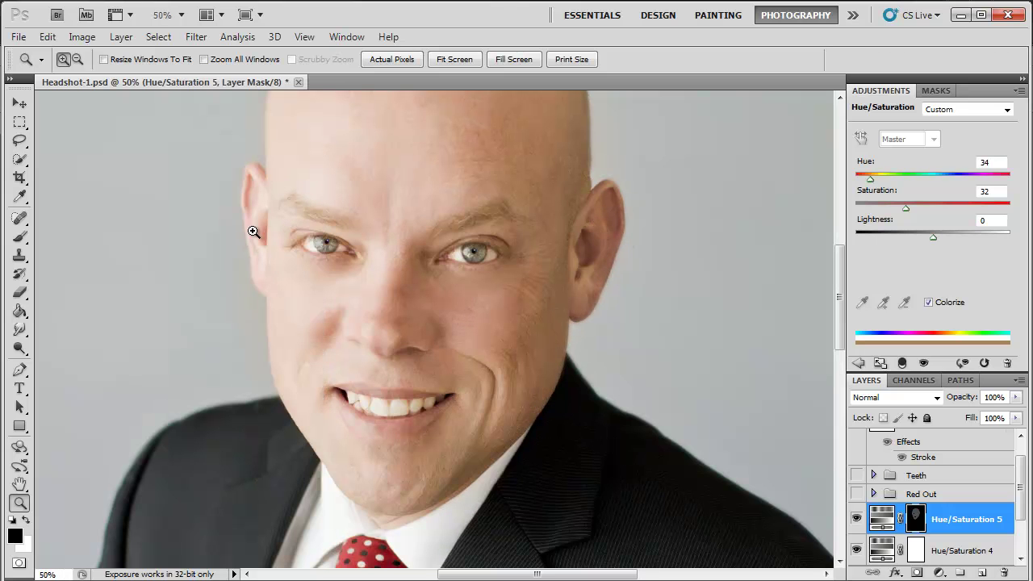
pyautogui.click(441, 252)
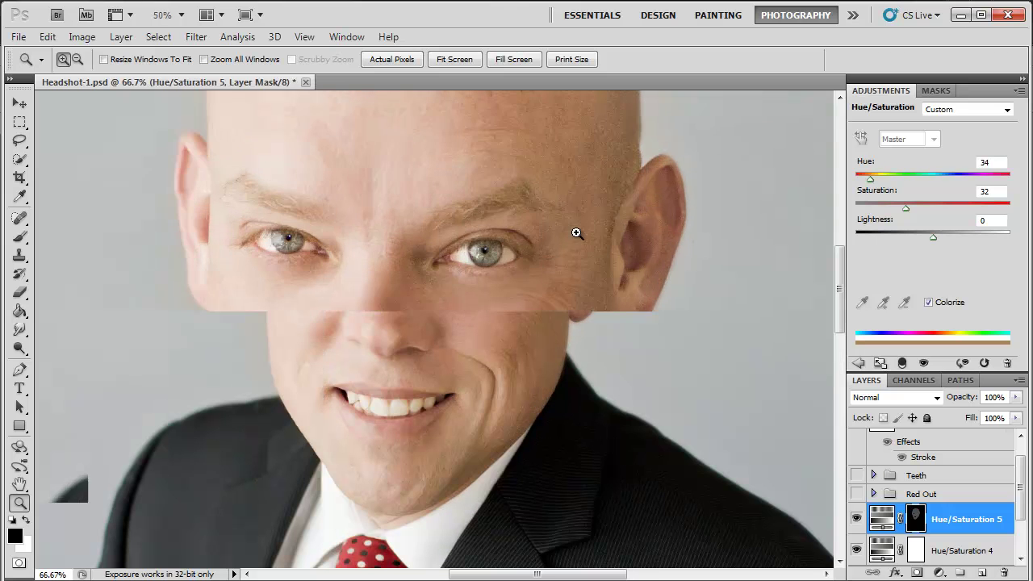
pyautogui.moveTo(842, 272); pyautogui.dragTo(846, 245)
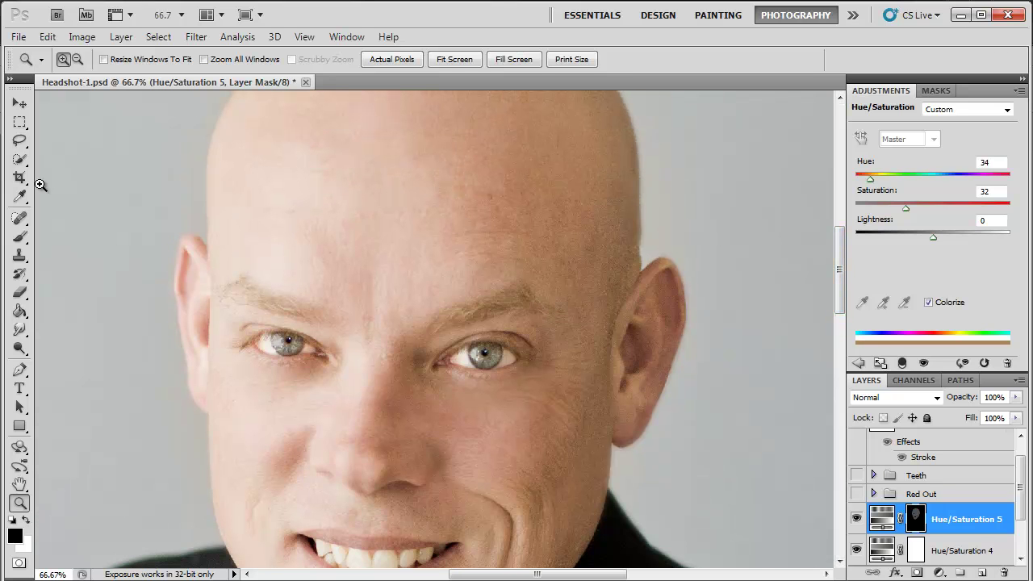
pyautogui.click(20, 140)
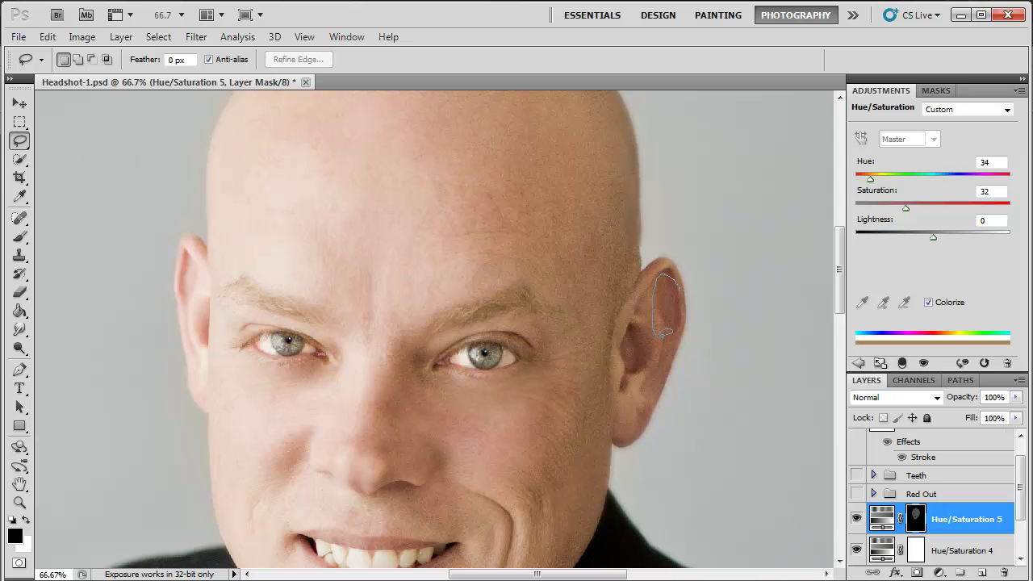
pyautogui.moveTo(686, 276); pyautogui.dragTo(686, 284)
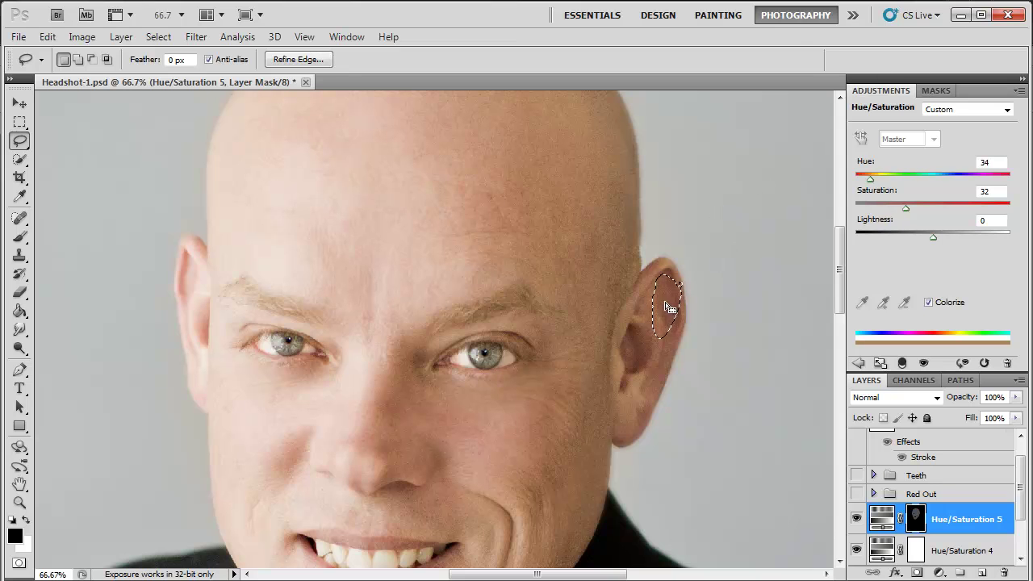
# Step: Add a Selective Color adjustment layer masked to the ear selection and move it beneath the Hue/Saturation 5 layer
pyautogui.click(857, 364)
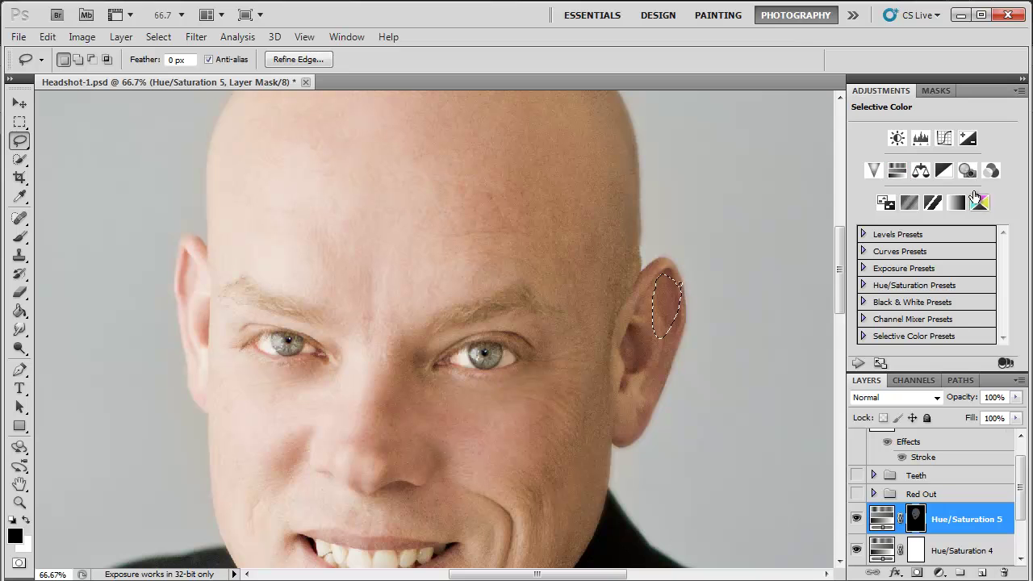
pyautogui.click(981, 203)
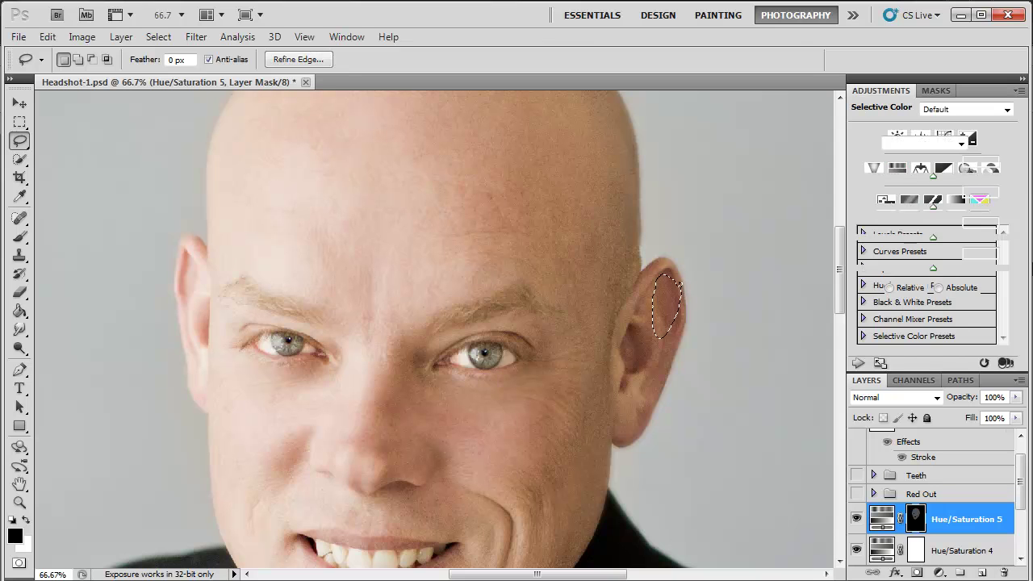
pyautogui.moveTo(1019, 478); pyautogui.dragTo(1020, 508)
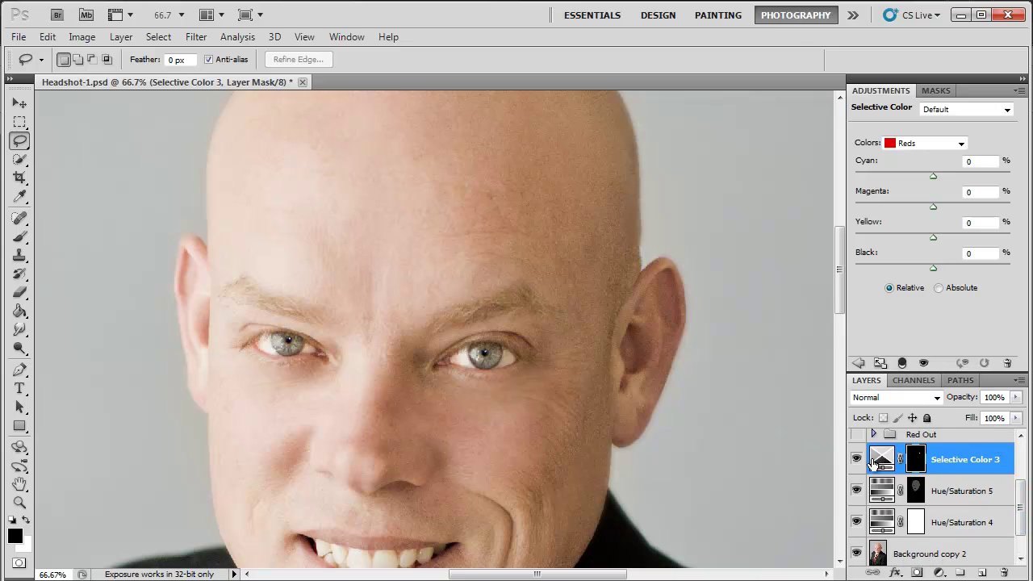
pyautogui.moveTo(973, 465); pyautogui.dragTo(968, 499)
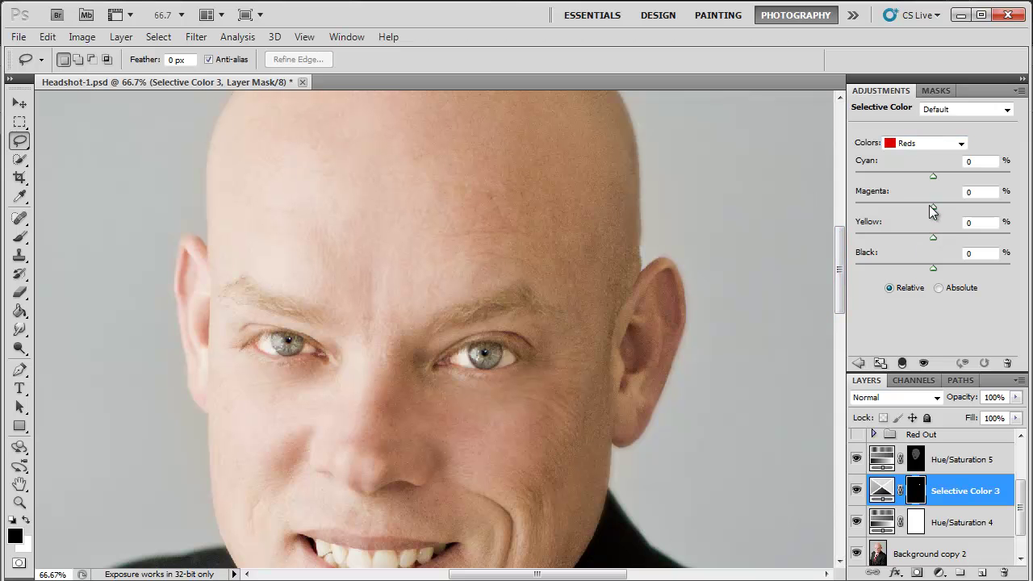
# Step: Set the Selective Color 3 layer's Reds to -39% Magenta and -11% Black
pyautogui.moveTo(933, 211); pyautogui.dragTo(904, 206)
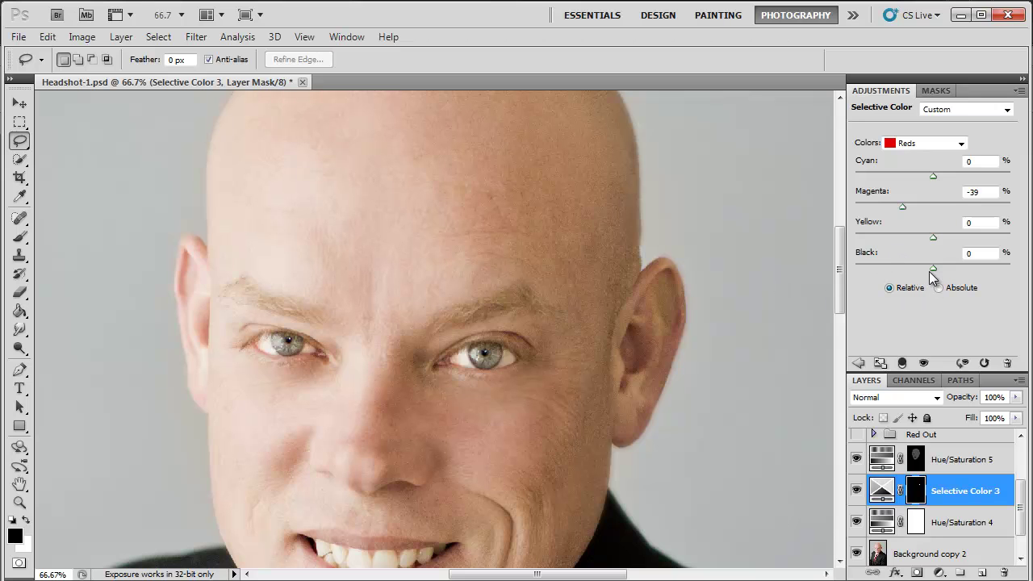
pyautogui.moveTo(931, 270)
pyautogui.mouseDown()
pyautogui.moveTo(907, 270)
pyautogui.moveTo(953, 271)
pyautogui.moveTo(916, 270)
pyautogui.mouseUp()
pyautogui.moveTo(923, 269); pyautogui.dragTo(925, 270)
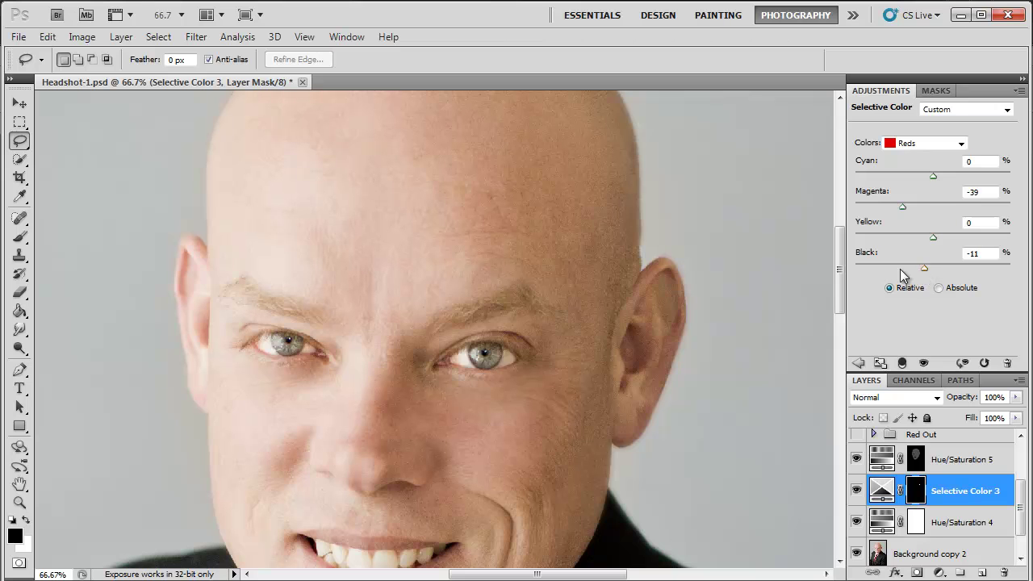
# Step: Paint white over the reddish upper parts of both ears on the Selective Color 3 mask with a 62 px brush at 2% hardness and 30% opacity
pyautogui.click(21, 239)
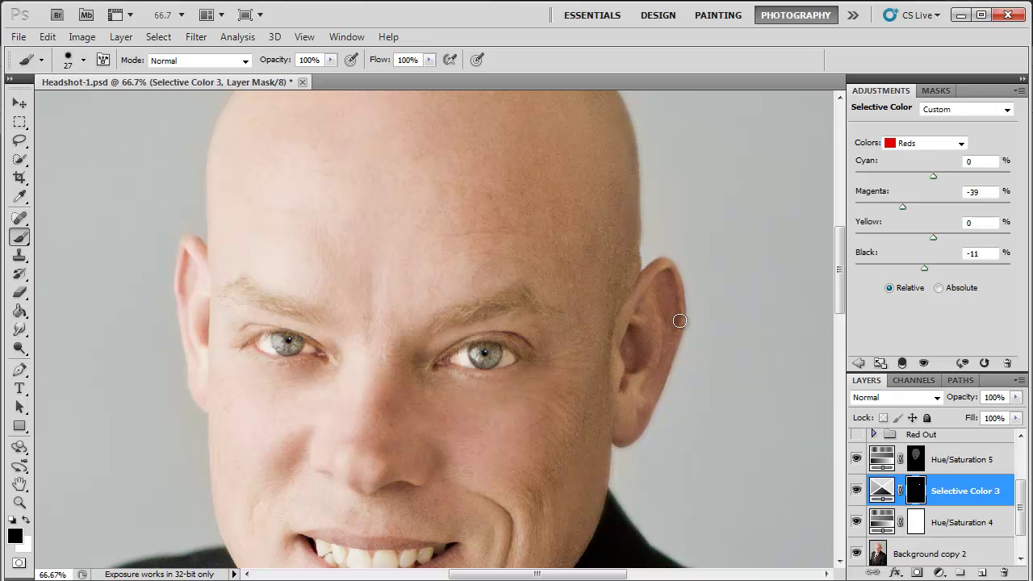
pyautogui.click(84, 62)
pyautogui.moveTo(48, 104); pyautogui.dragTo(74, 101)
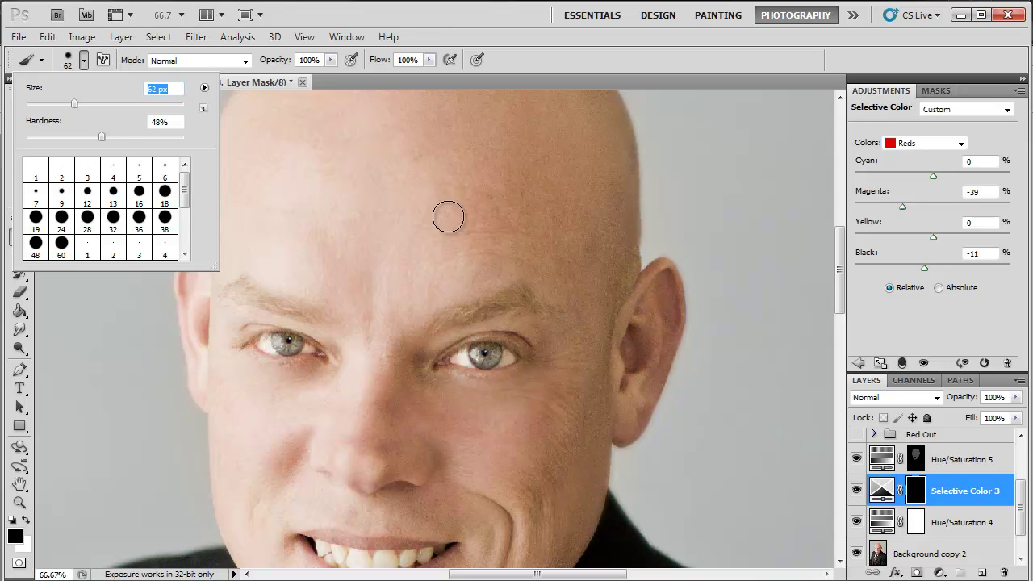
pyautogui.moveTo(44, 139); pyautogui.dragTo(39, 136)
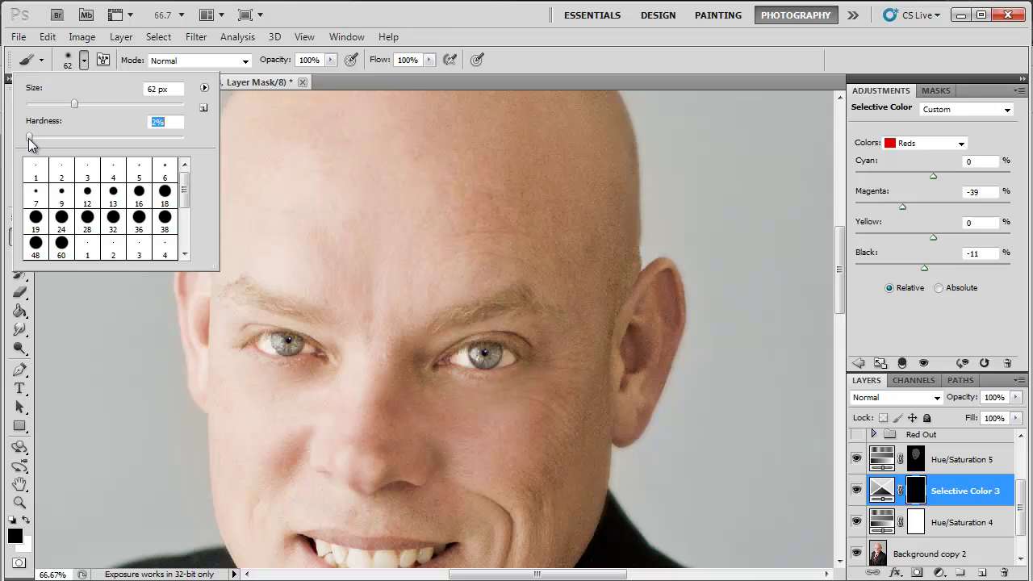
pyautogui.click(331, 60)
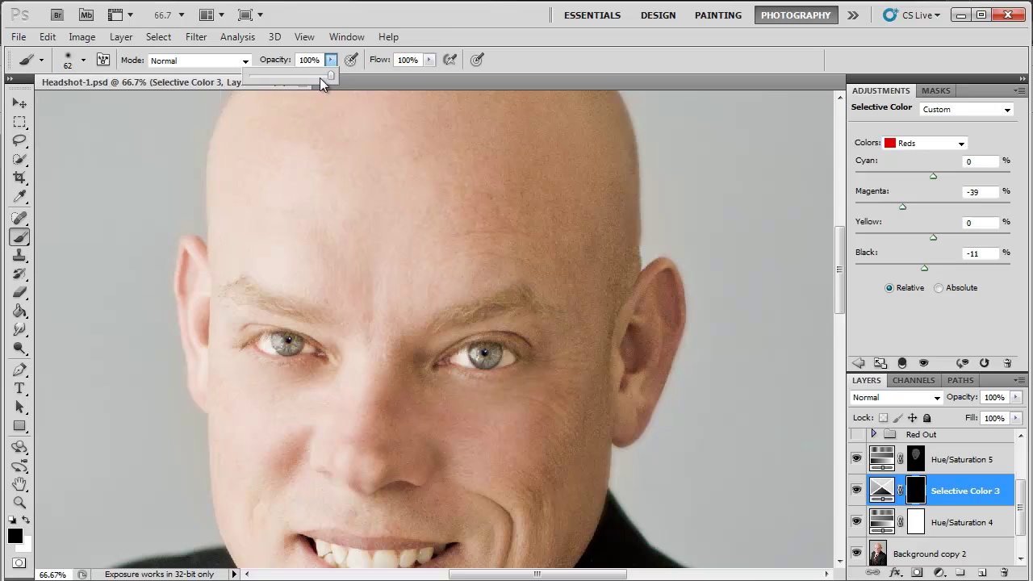
pyautogui.moveTo(313, 73); pyautogui.dragTo(277, 73)
pyautogui.click(330, 60)
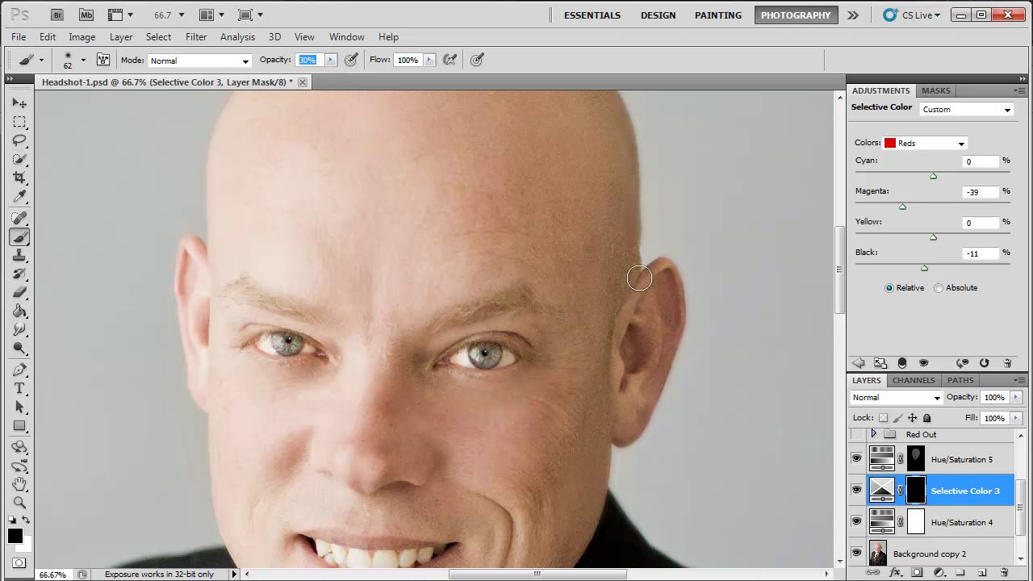
pyautogui.click(25, 521)
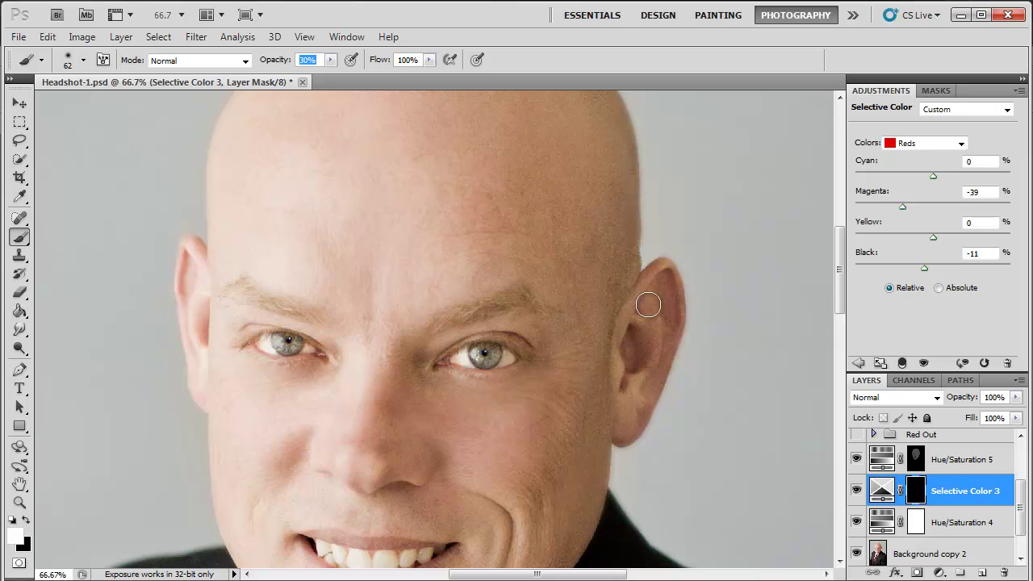
pyautogui.moveTo(641, 306)
pyautogui.mouseDown()
pyautogui.moveTo(666, 278)
pyautogui.moveTo(650, 394)
pyautogui.moveTo(673, 305)
pyautogui.moveTo(661, 281)
pyautogui.moveTo(650, 285)
pyautogui.moveTo(657, 272)
pyautogui.moveTo(648, 289)
pyautogui.moveTo(660, 331)
pyautogui.moveTo(674, 299)
pyautogui.moveTo(665, 273)
pyautogui.moveTo(636, 296)
pyautogui.moveTo(658, 274)
pyautogui.moveTo(672, 287)
pyautogui.moveTo(669, 339)
pyautogui.moveTo(633, 424)
pyautogui.moveTo(673, 258)
pyautogui.moveTo(628, 254)
pyautogui.moveTo(622, 295)
pyautogui.moveTo(646, 293)
pyautogui.mouseUp()
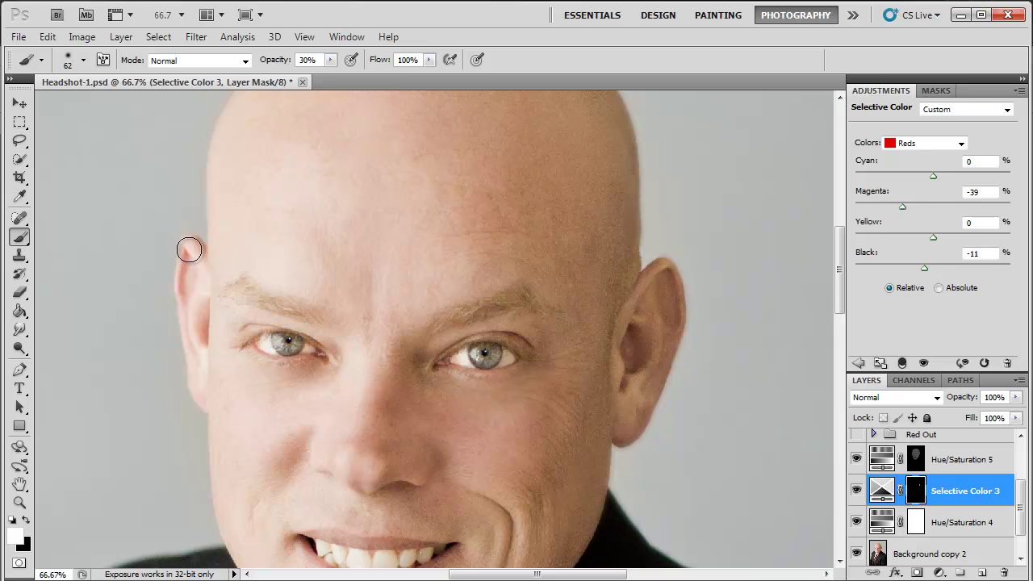
pyautogui.moveTo(191, 248)
pyautogui.mouseDown()
pyautogui.moveTo(186, 302)
pyautogui.moveTo(196, 249)
pyautogui.moveTo(185, 256)
pyautogui.moveTo(180, 298)
pyautogui.moveTo(187, 256)
pyautogui.moveTo(185, 286)
pyautogui.mouseUp()
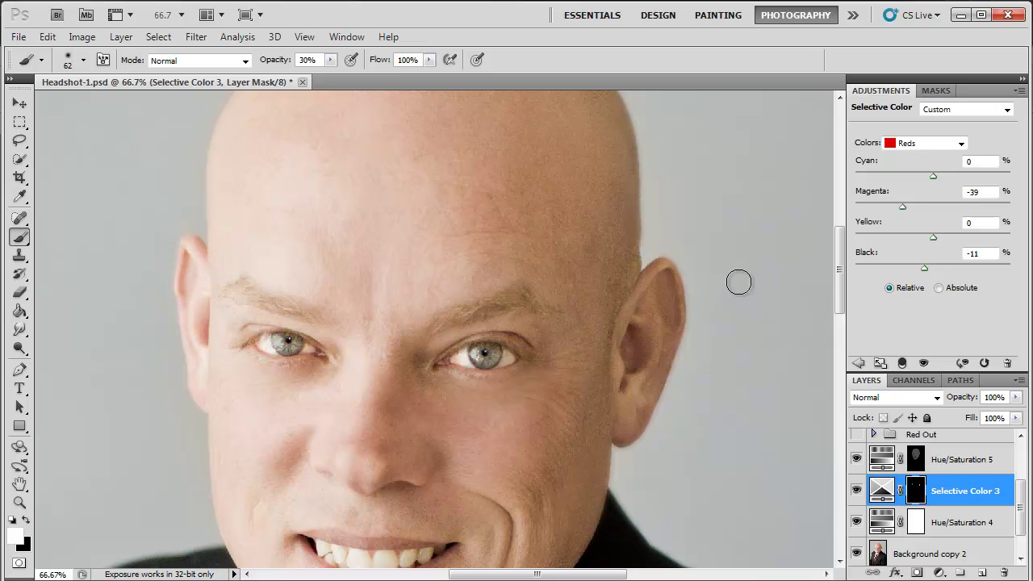
# Step: Compare the ears with the Selective Color 3 layer hidden and shown, and set the layer's fill to 92%
pyautogui.click(856, 491)
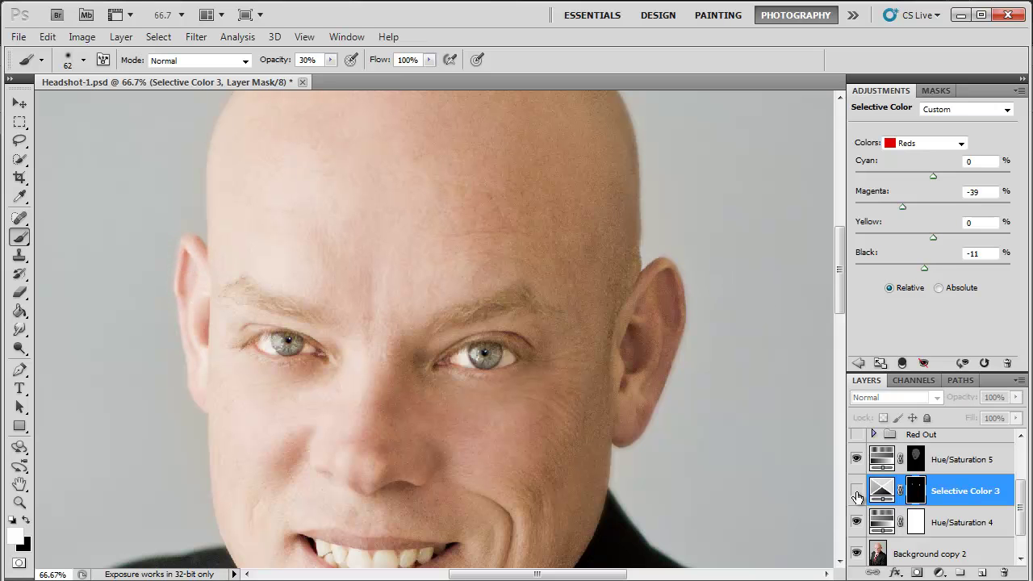
pyautogui.click(856, 491)
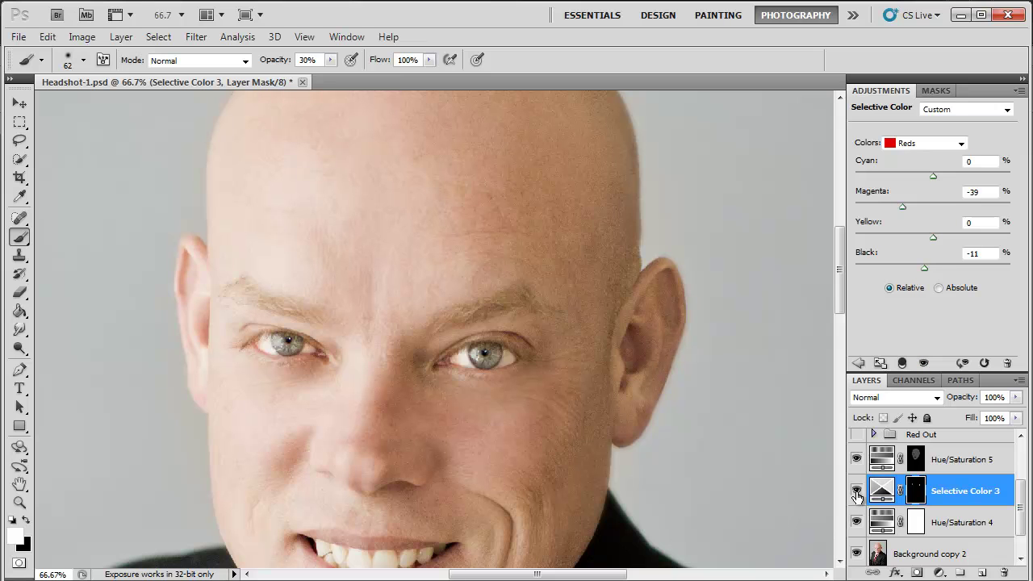
pyautogui.moveTo(1016, 419)
pyautogui.mouseDown()
pyautogui.moveTo(1015, 436)
pyautogui.moveTo(948, 437)
pyautogui.moveTo(1011, 439)
pyautogui.mouseUp()
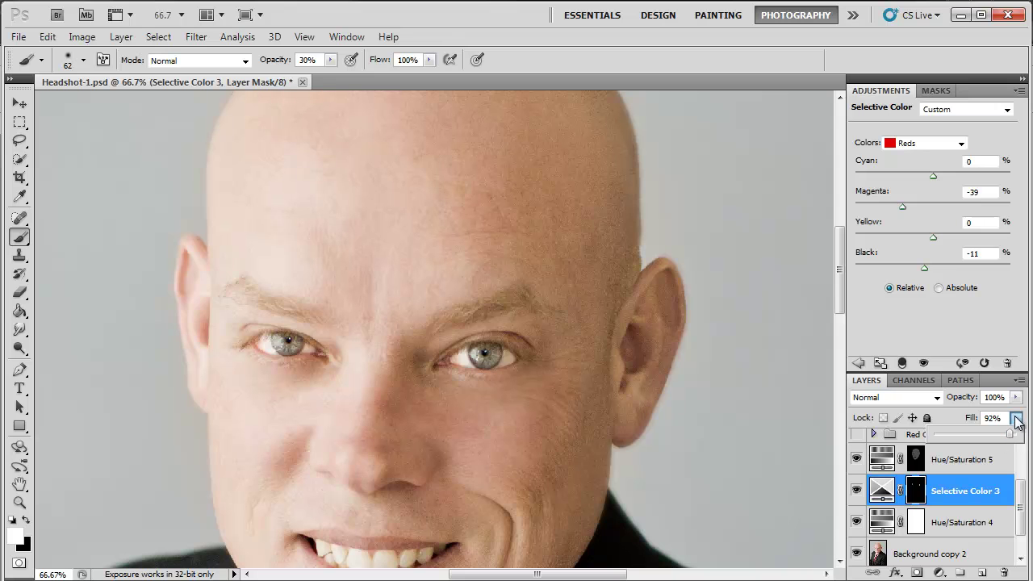
# Step: Compare the portrait before and after by showing only Background copy 2 and restoring the adjustment layers, examining the face at 50% zoom
pyautogui.click(19, 503)
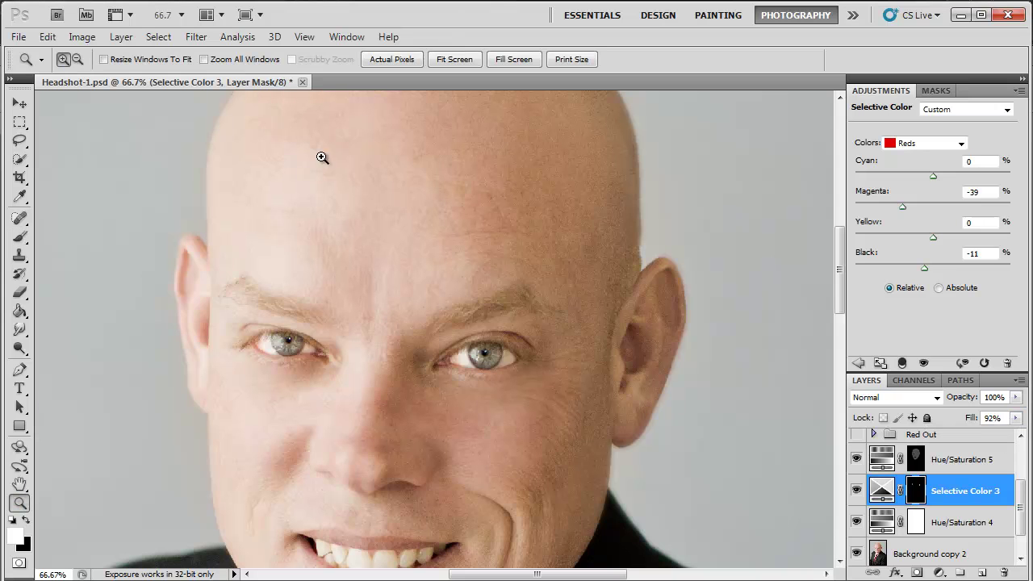
pyautogui.click(443, 62)
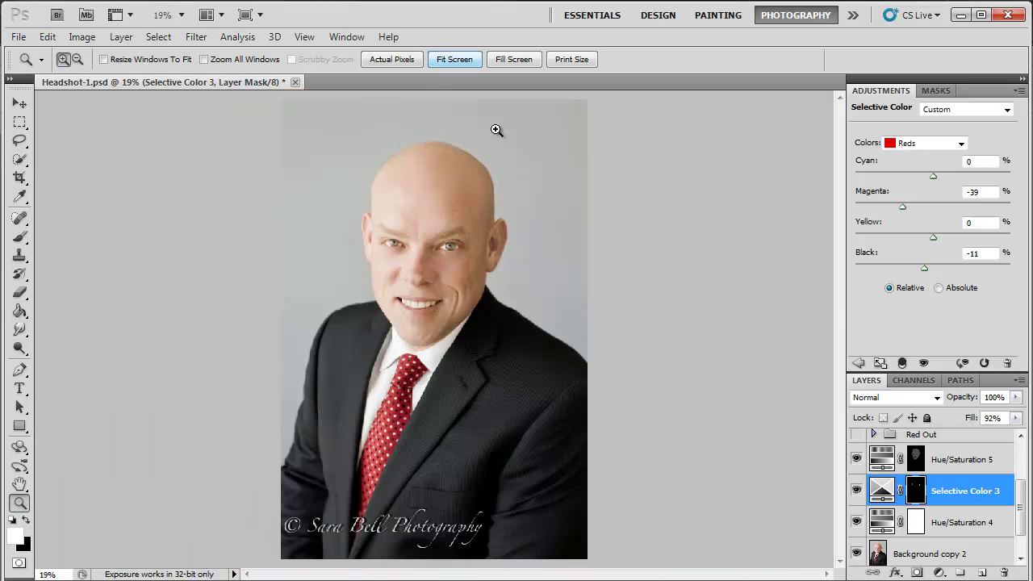
pyautogui.click(416, 239)
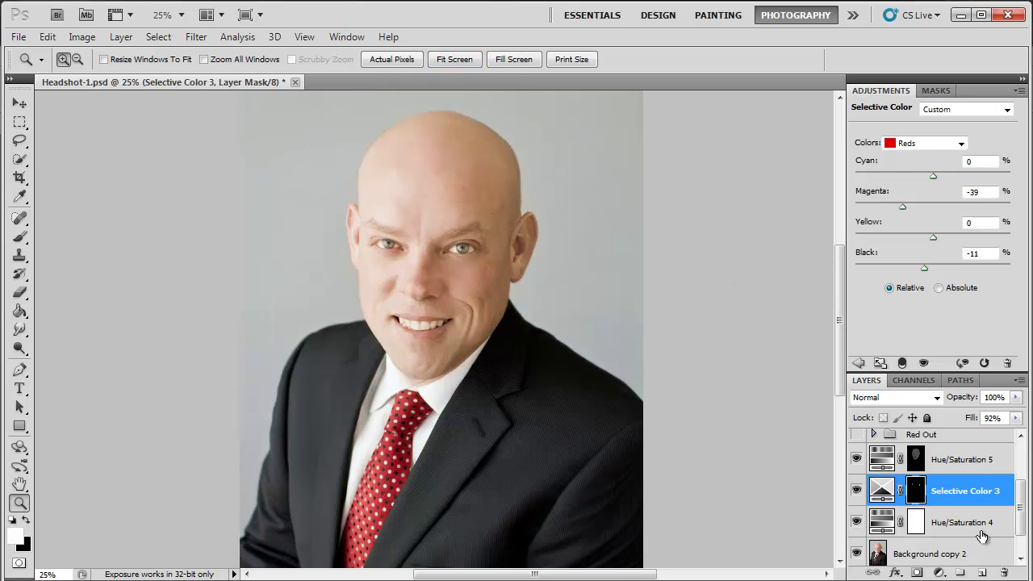
pyautogui.keyDown('alt'); pyautogui.click(856, 554); pyautogui.keyUp('alt')
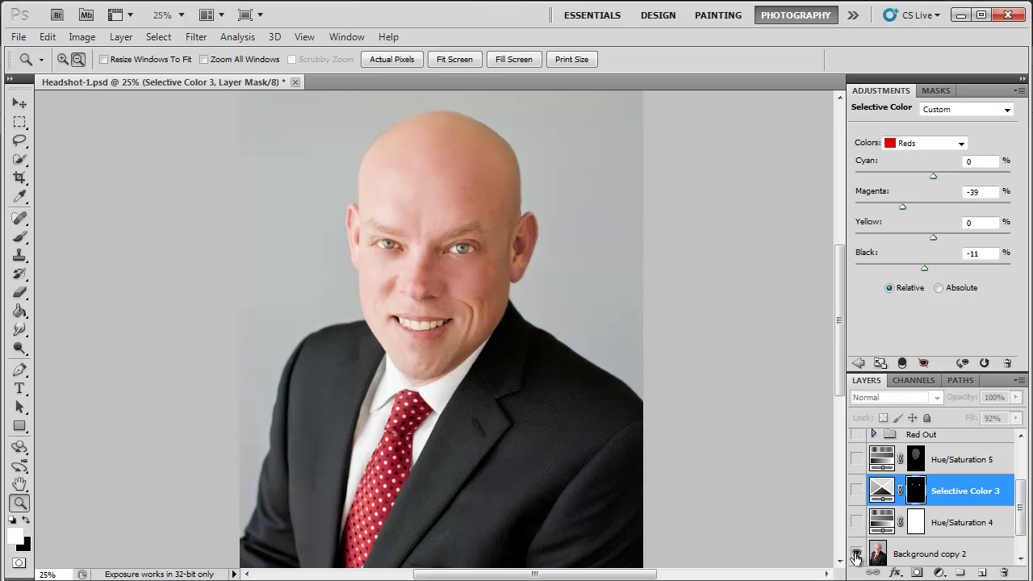
pyautogui.click(427, 245)
pyautogui.click(427, 247)
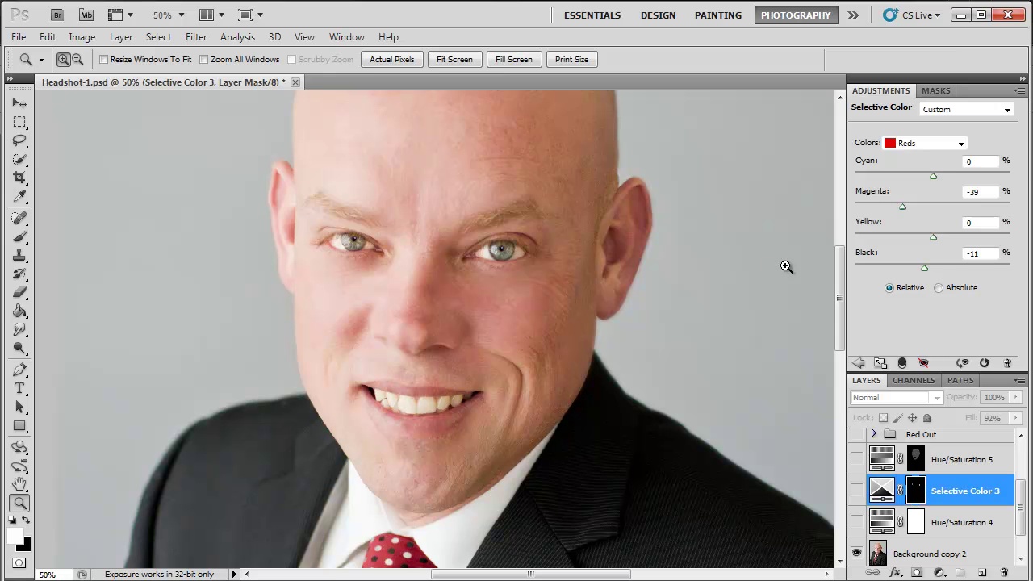
pyautogui.scroll(2, 843, 261)
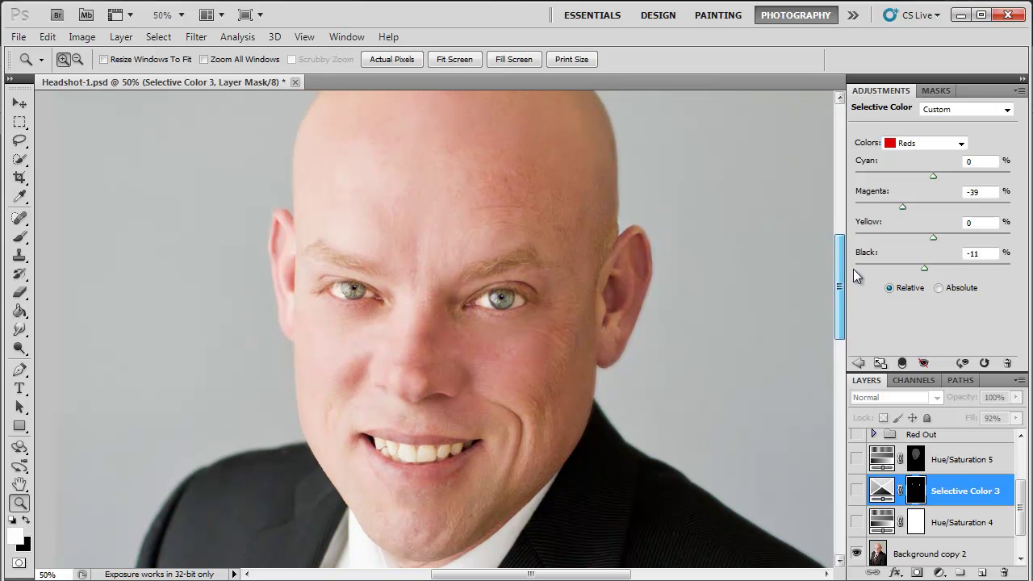
pyautogui.keyDown('alt'); pyautogui.click(857, 553); pyautogui.keyUp('alt')
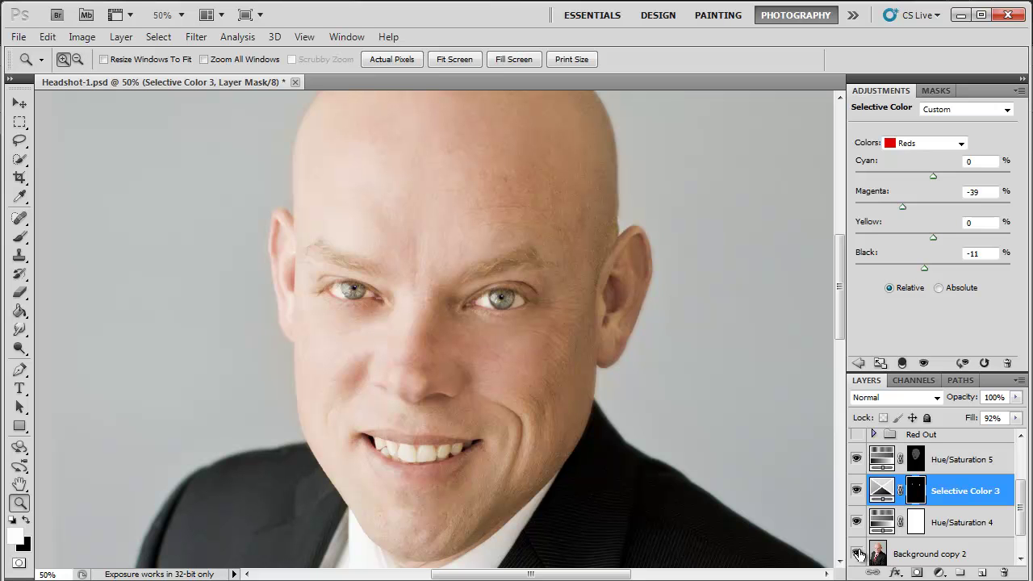
pyautogui.scroll(1, 835, 272)
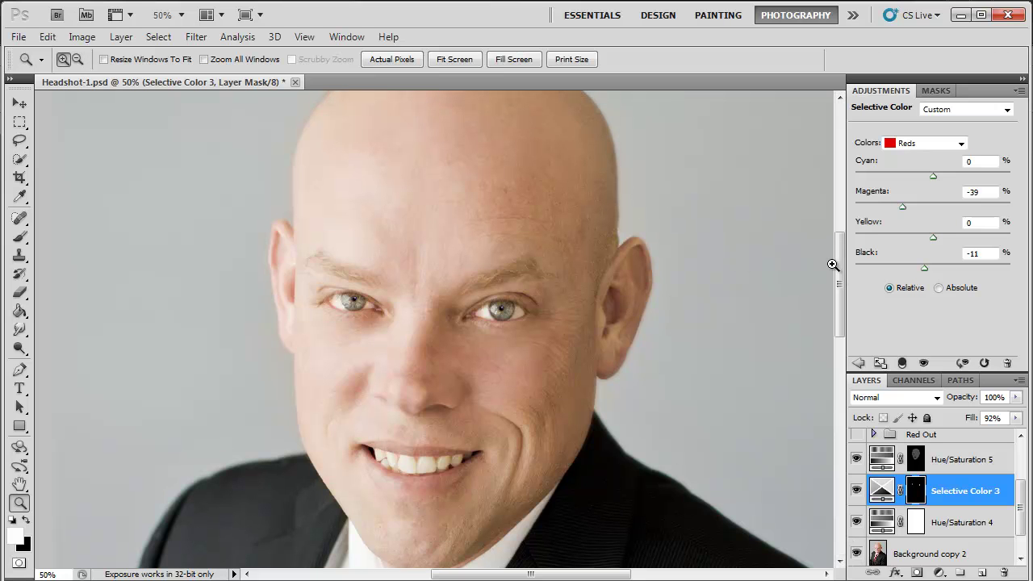